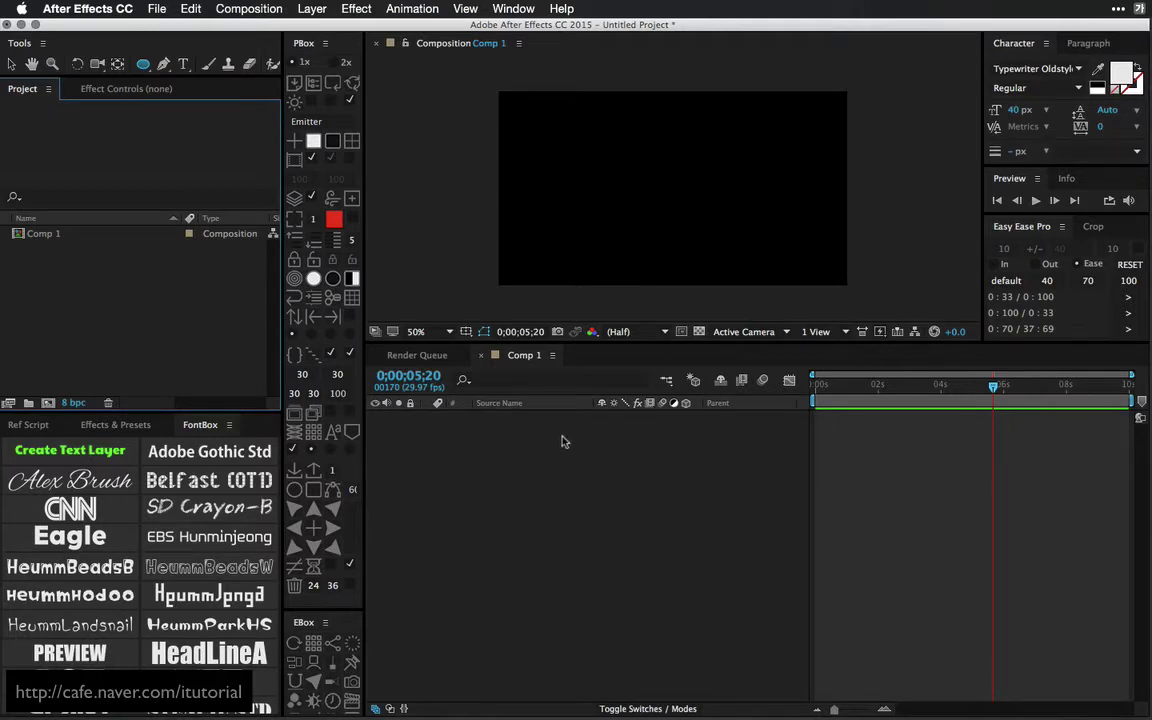
- Bring up the macOS app switcher to leave After Effects for the TextEdit note
key(super+Tab)
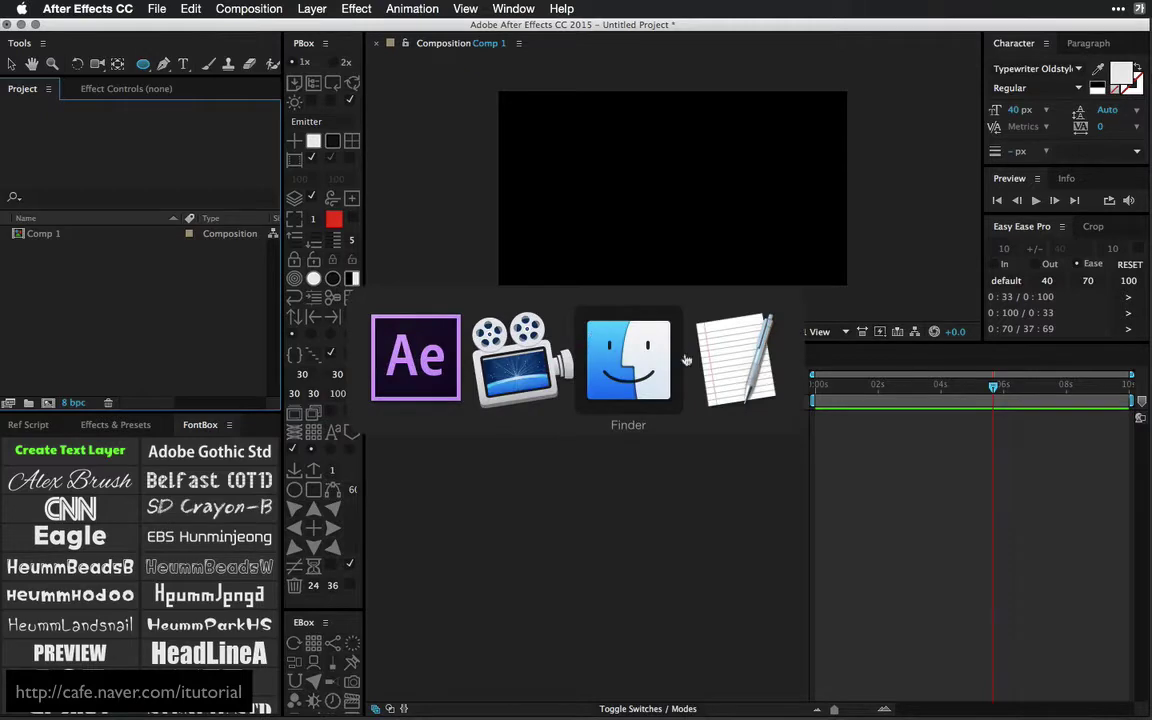
- Highlight the key phrases in the TextEdit note about Mask Path expressions, then go back to After Effects
key(super+Tab)
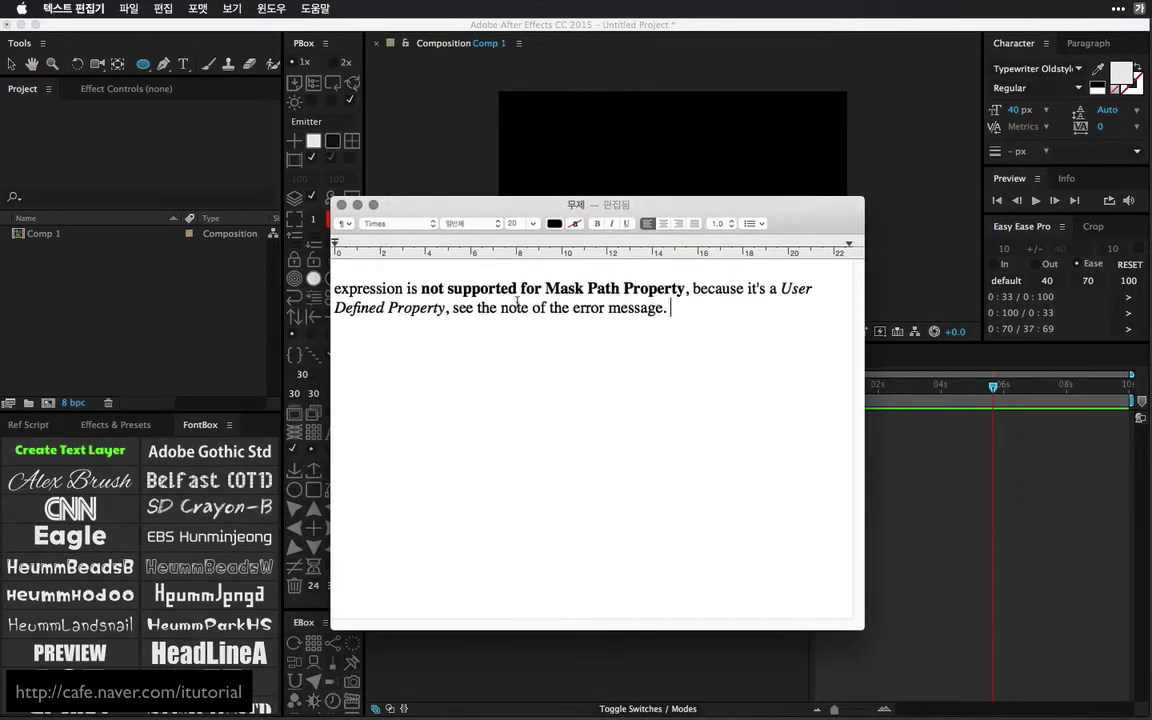
drag(606, 290, 445, 289)
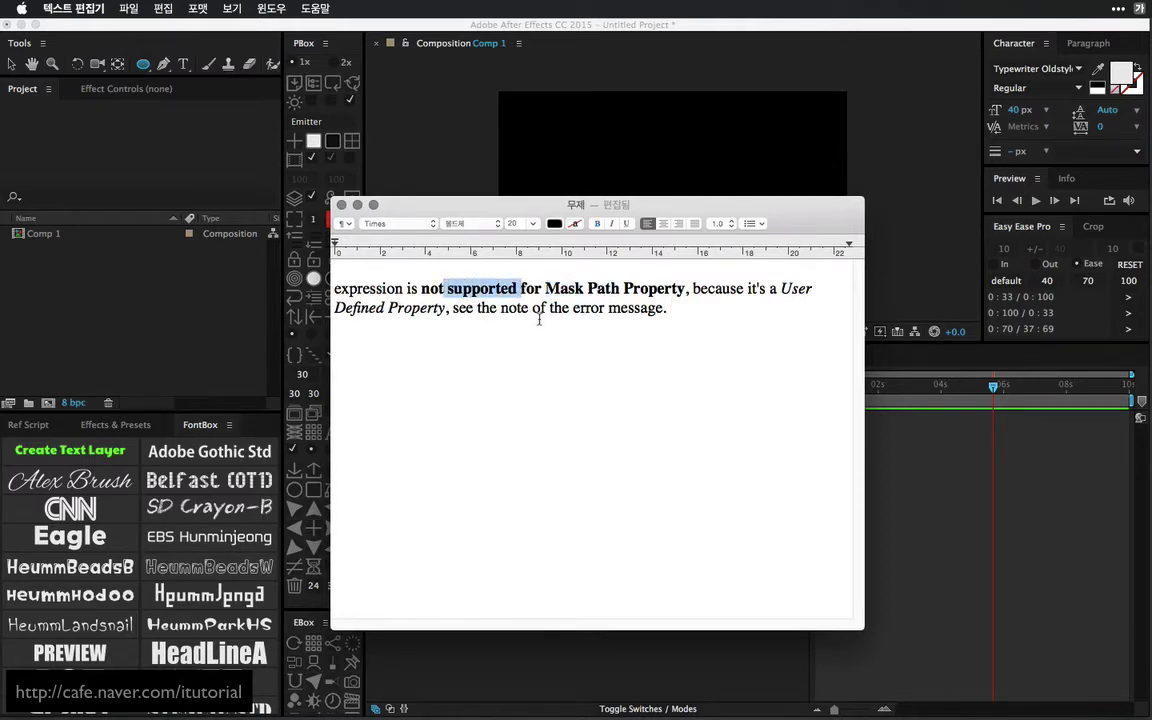
drag(717, 289, 766, 289)
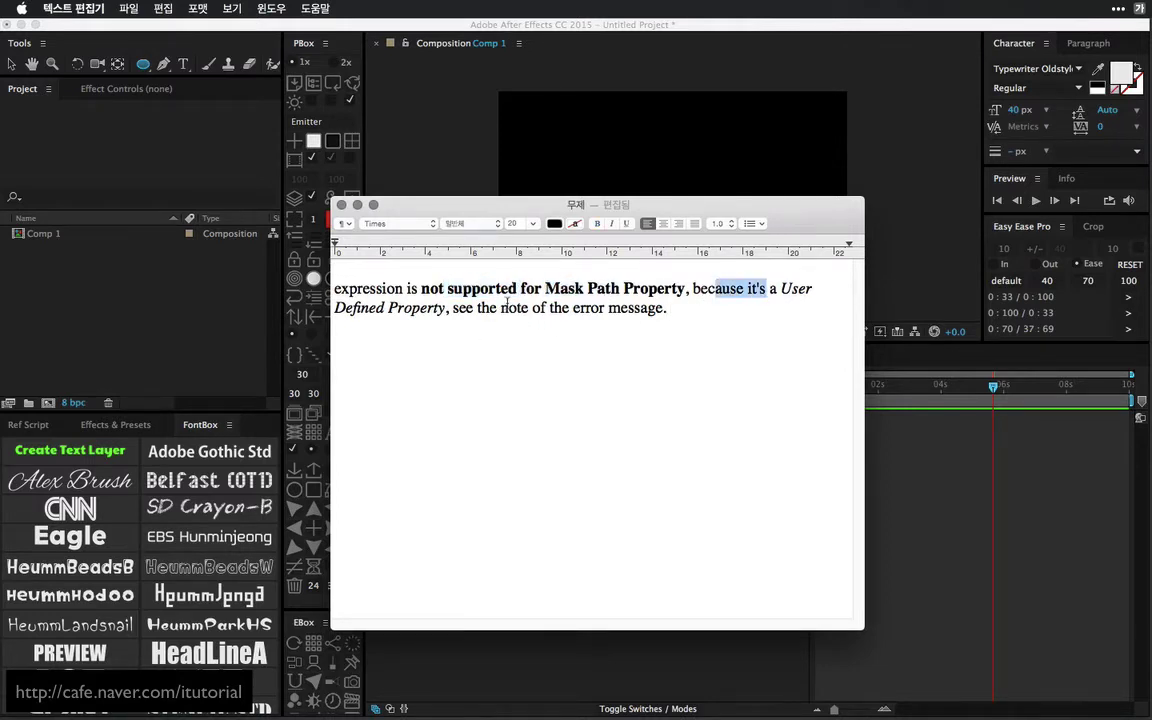
drag(517, 307, 633, 321)
click(543, 368)
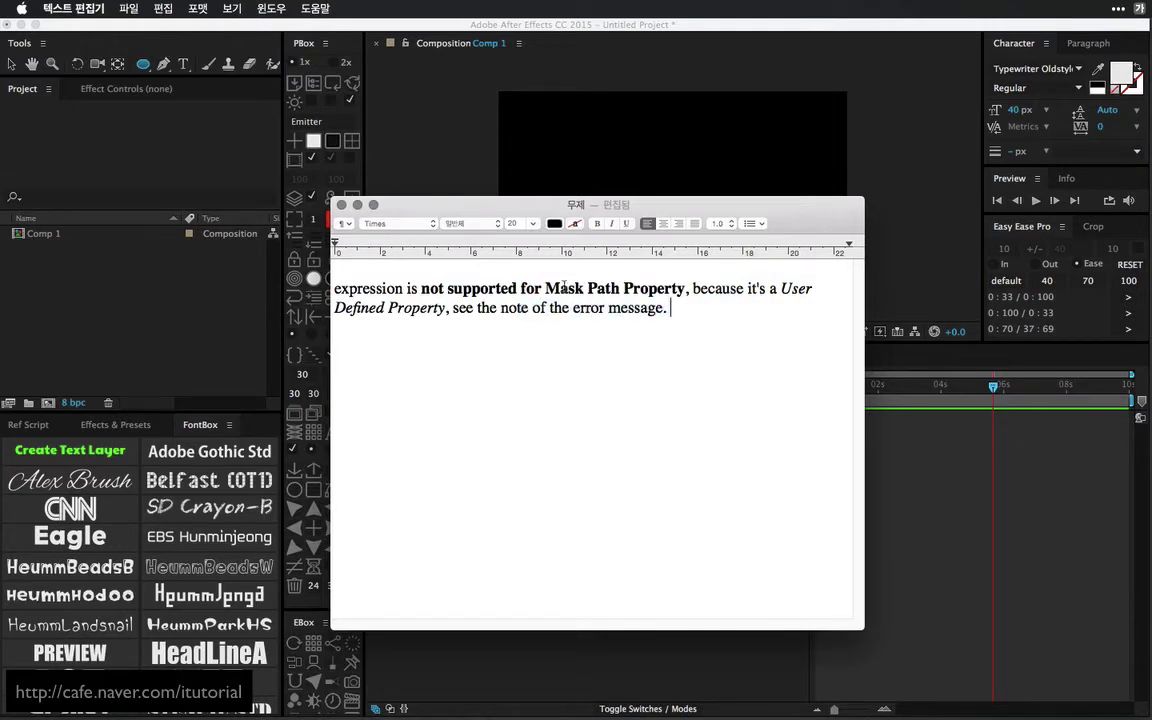
click(278, 296)
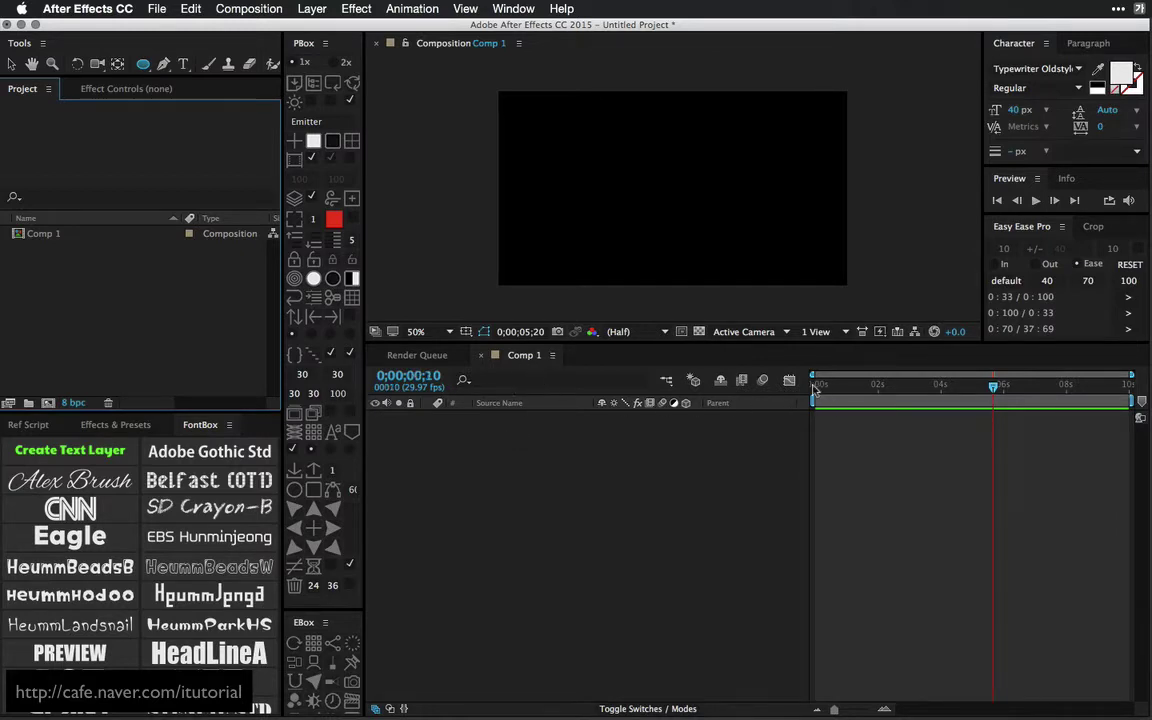
- At time zero, add a purple solid and cut it to a small square Rectangle-tool mask in the upper left
key(Home)
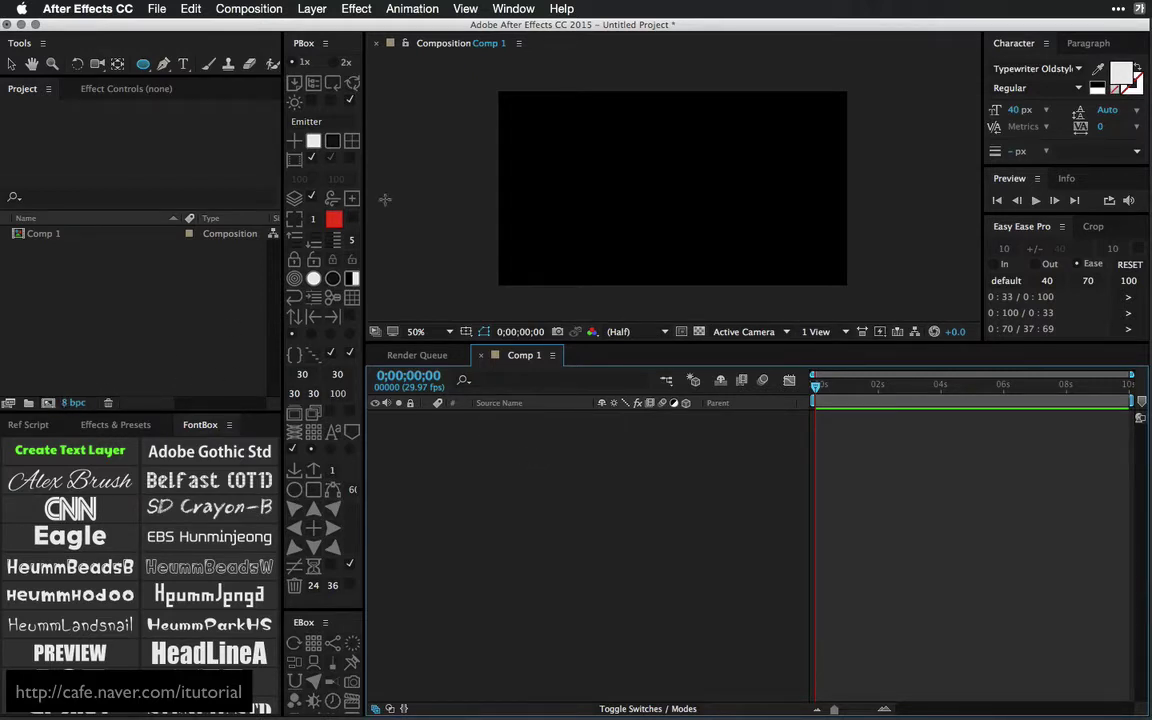
click(314, 141)
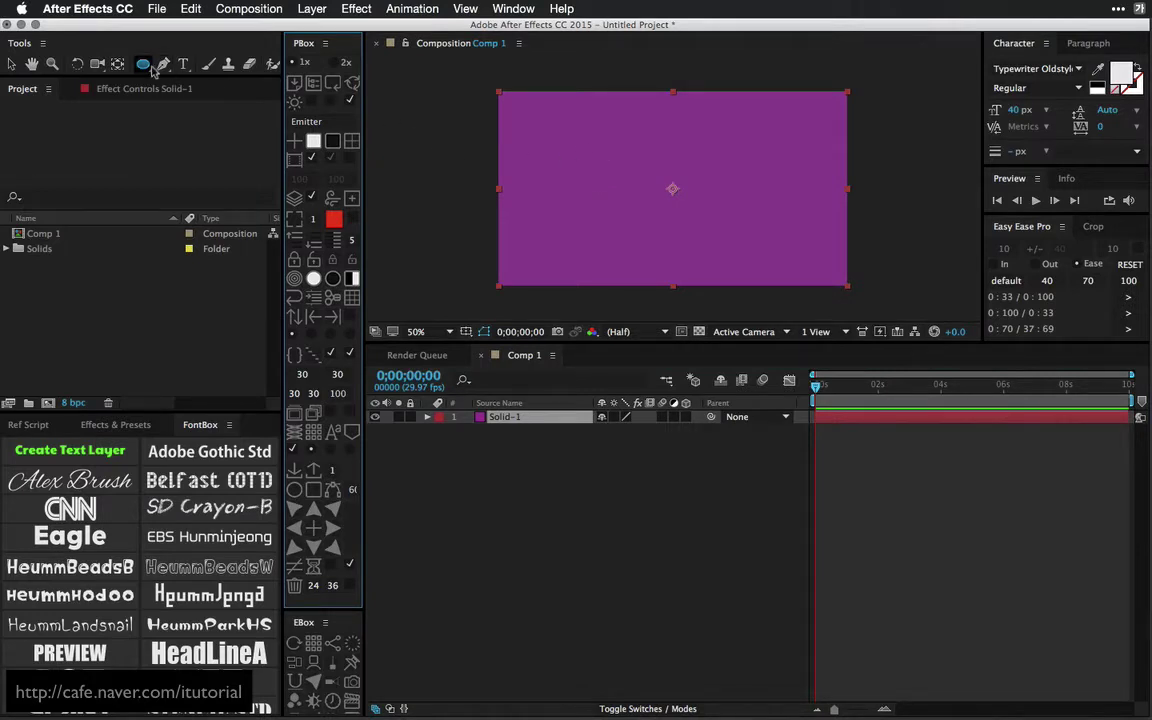
drag(143, 63, 160, 57)
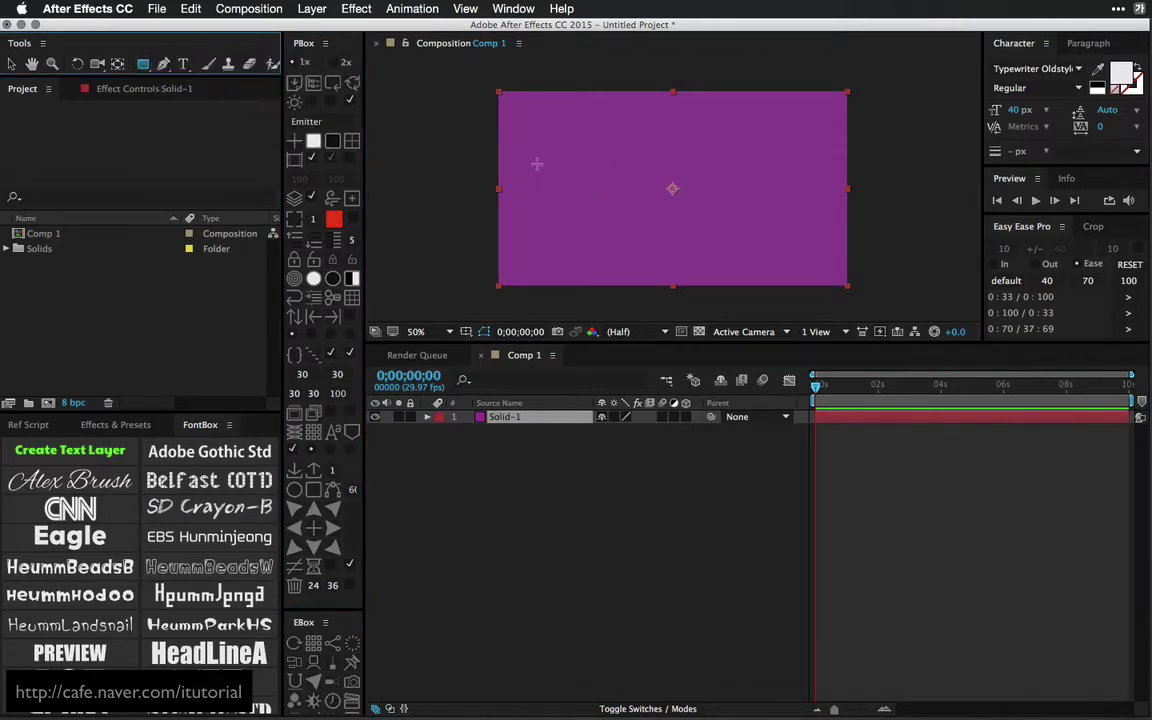
drag(536, 163, 592, 210)
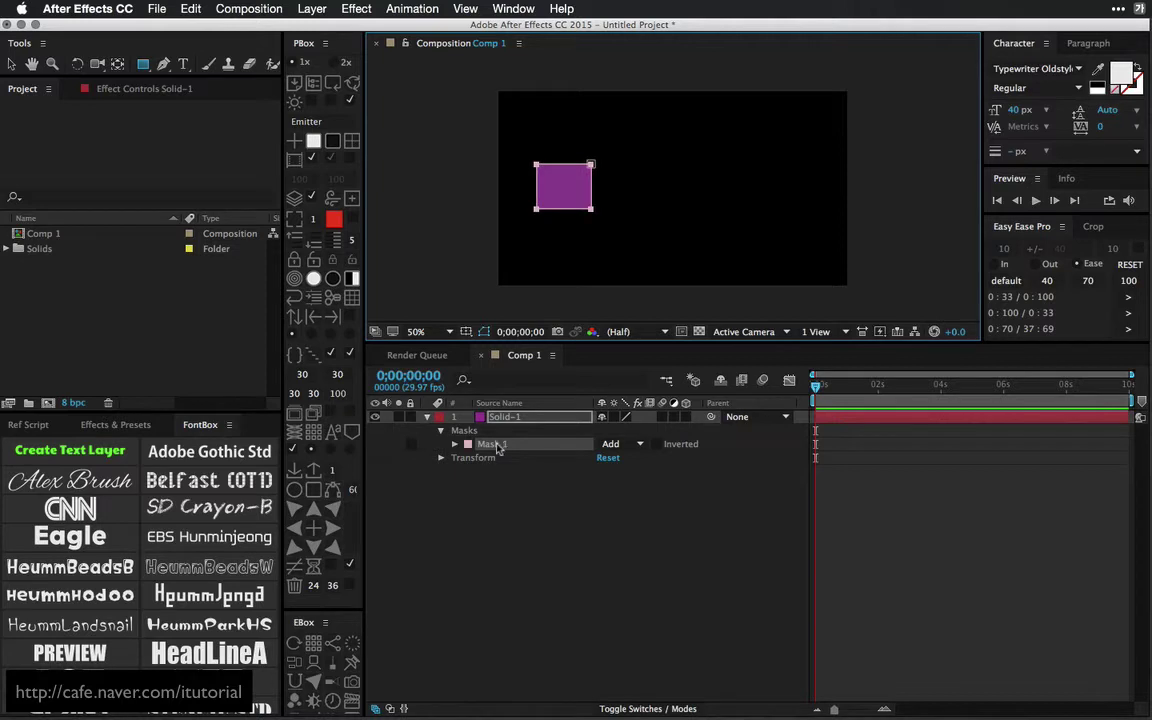
- Set a Mask 1 Mask Path keyframe at 0s and advance the time to 1 second
click(455, 443)
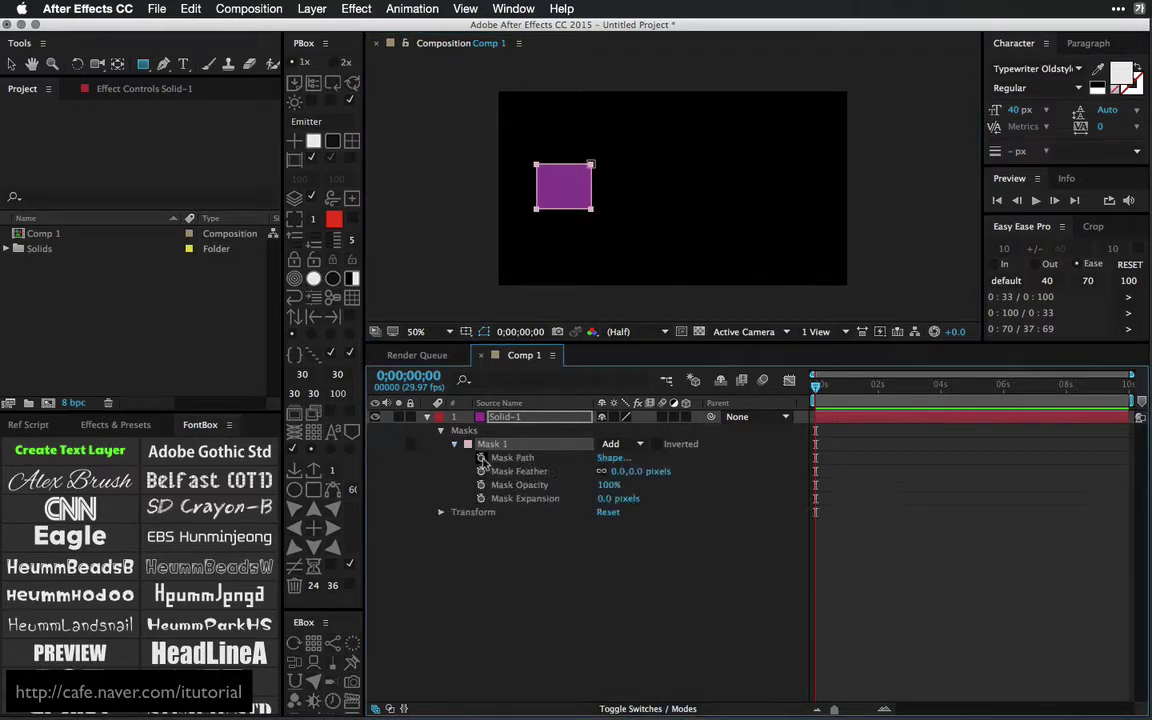
click(481, 457)
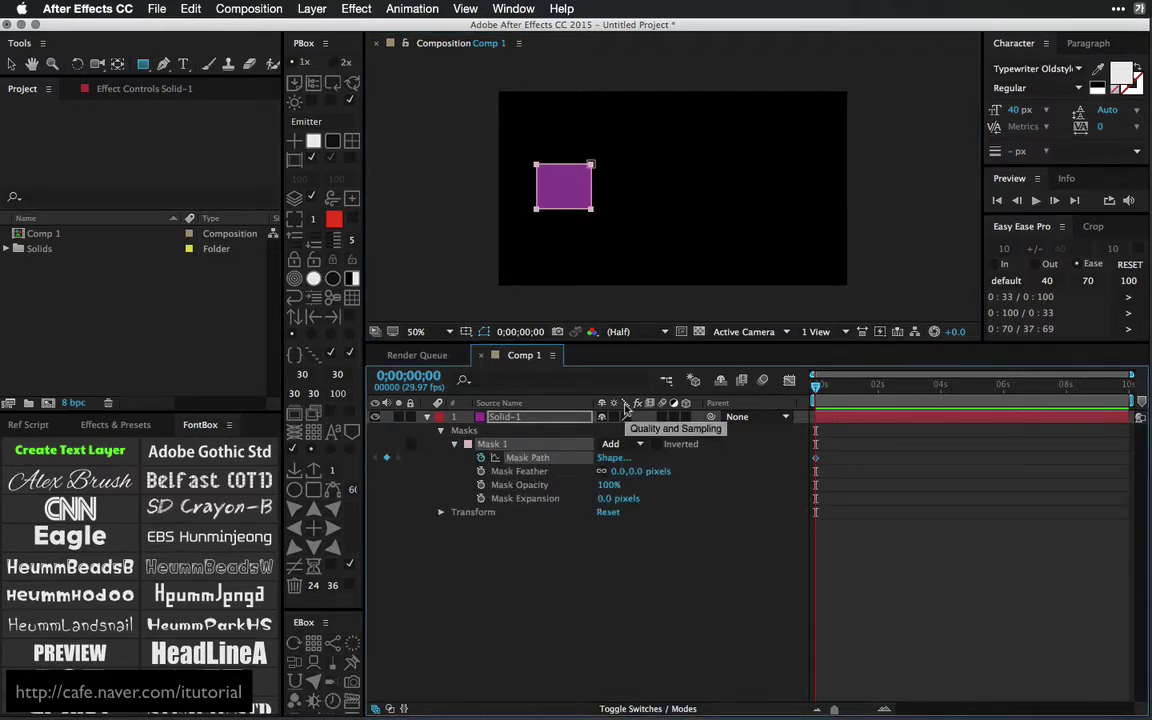
key(shift+Page_Down)
key(shift+Page_Down)
key(shift+Page_Down)
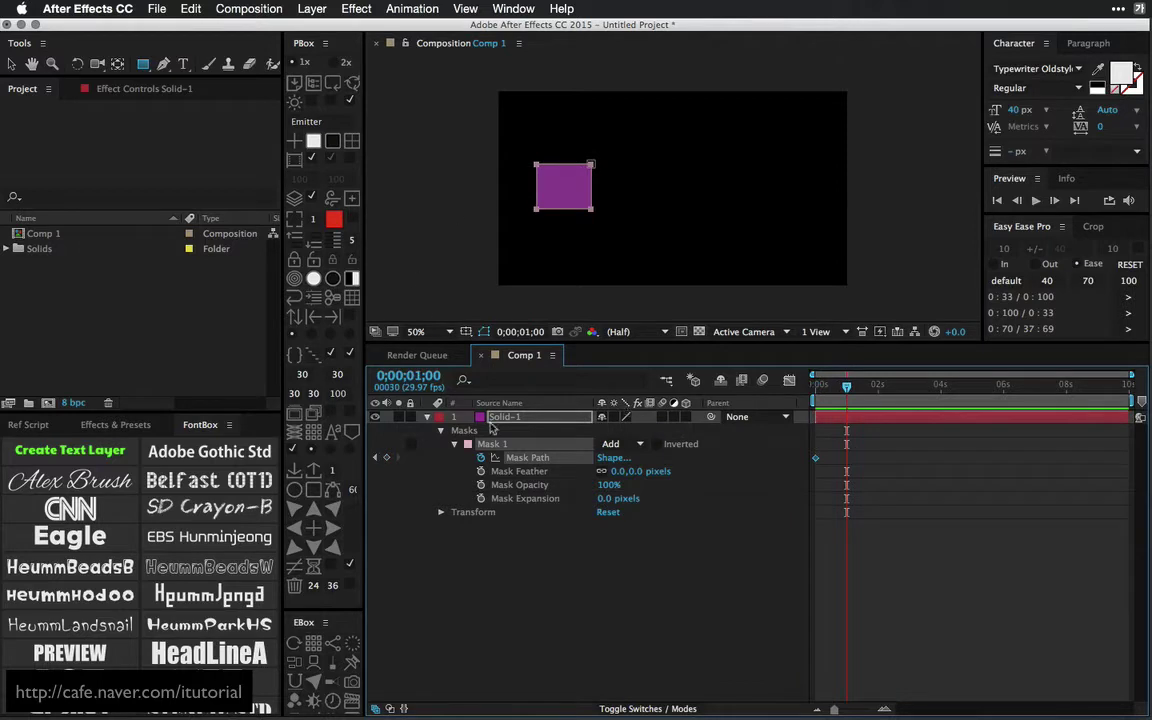
- In the Layer panel, redraw Mask 1 as a circle on the right, then scrub Comp 1 to preview the morph
double_click(500, 416)
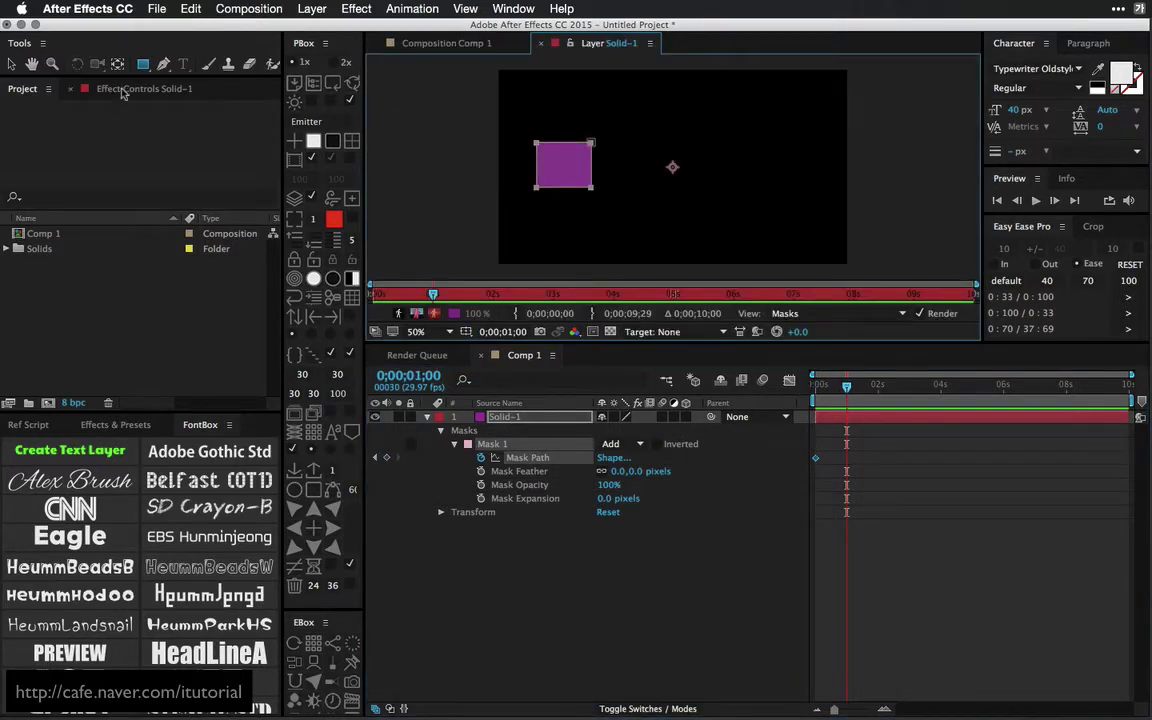
drag(143, 63, 185, 103)
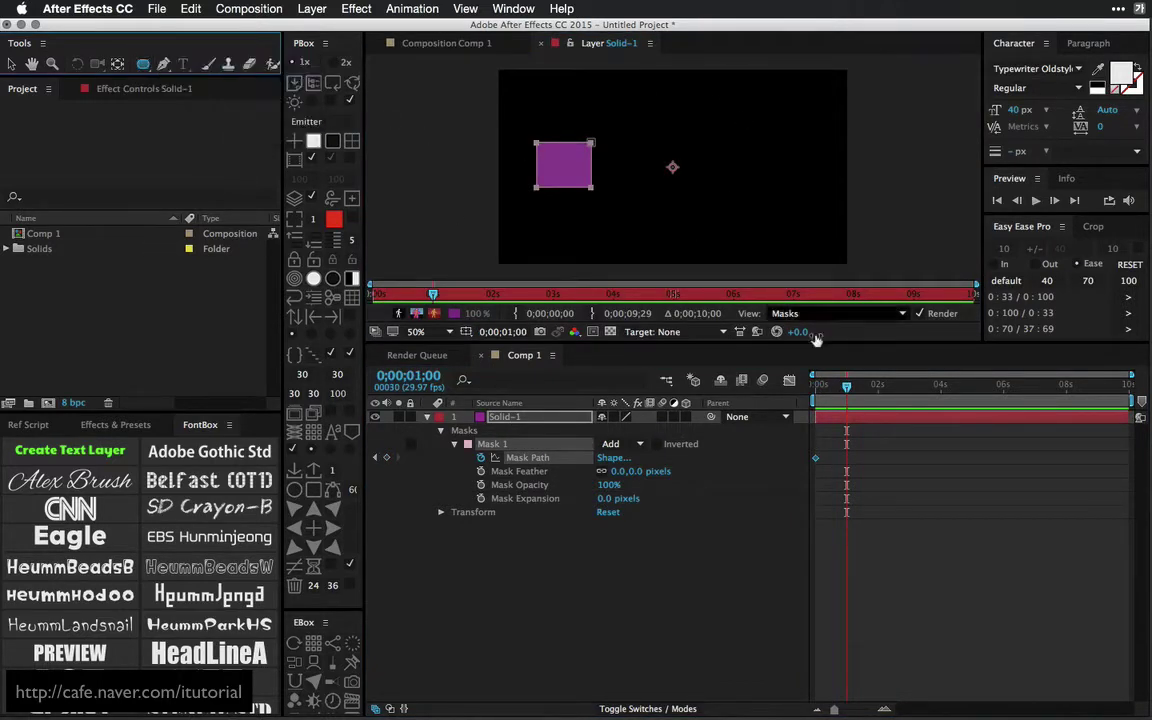
click(666, 332)
click(701, 371)
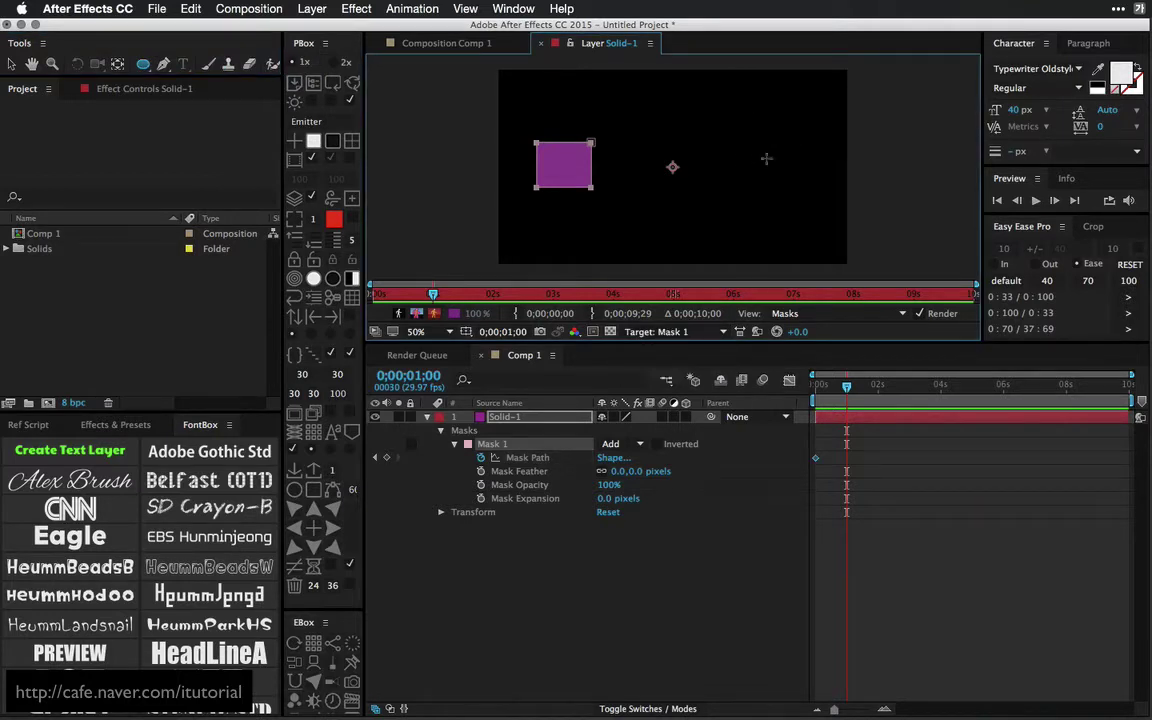
drag(755, 136, 808, 190)
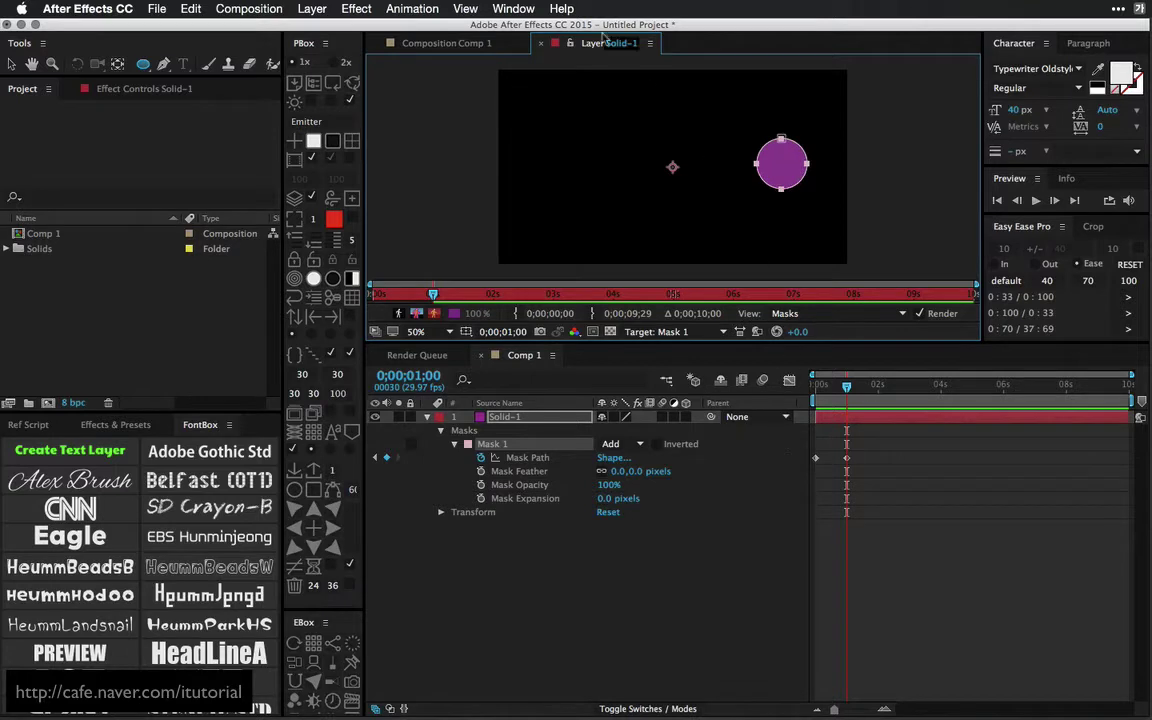
click(492, 43)
drag(844, 400, 815, 388)
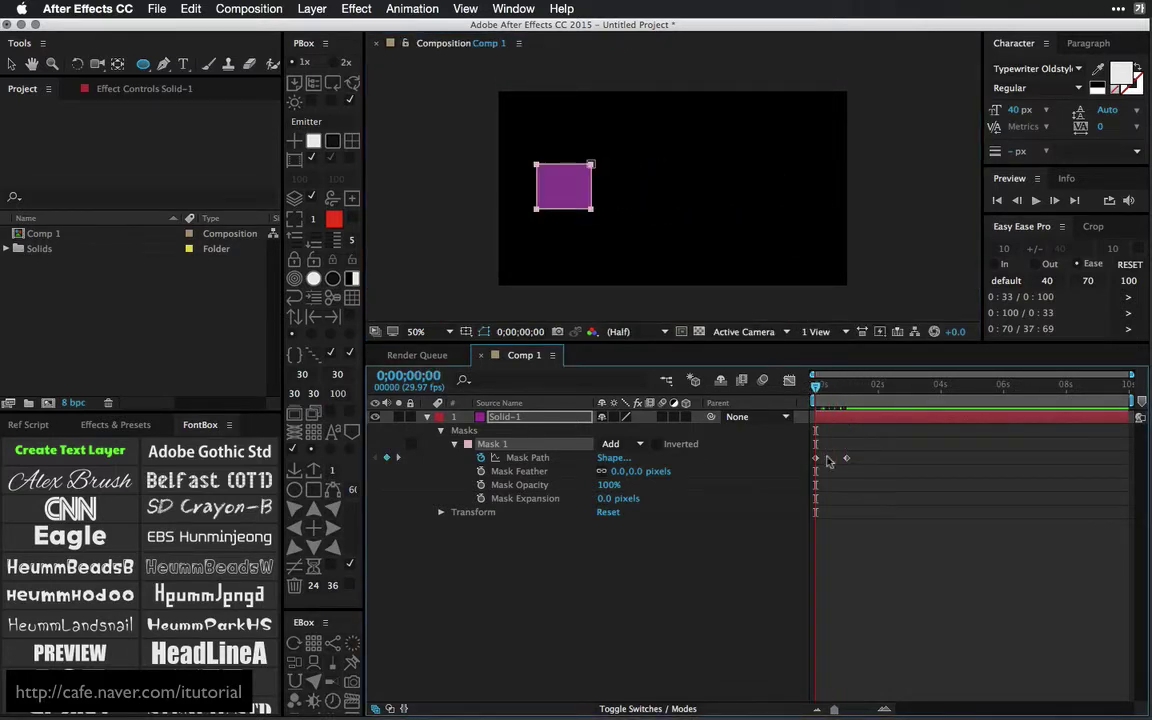
alt+click(482, 458)
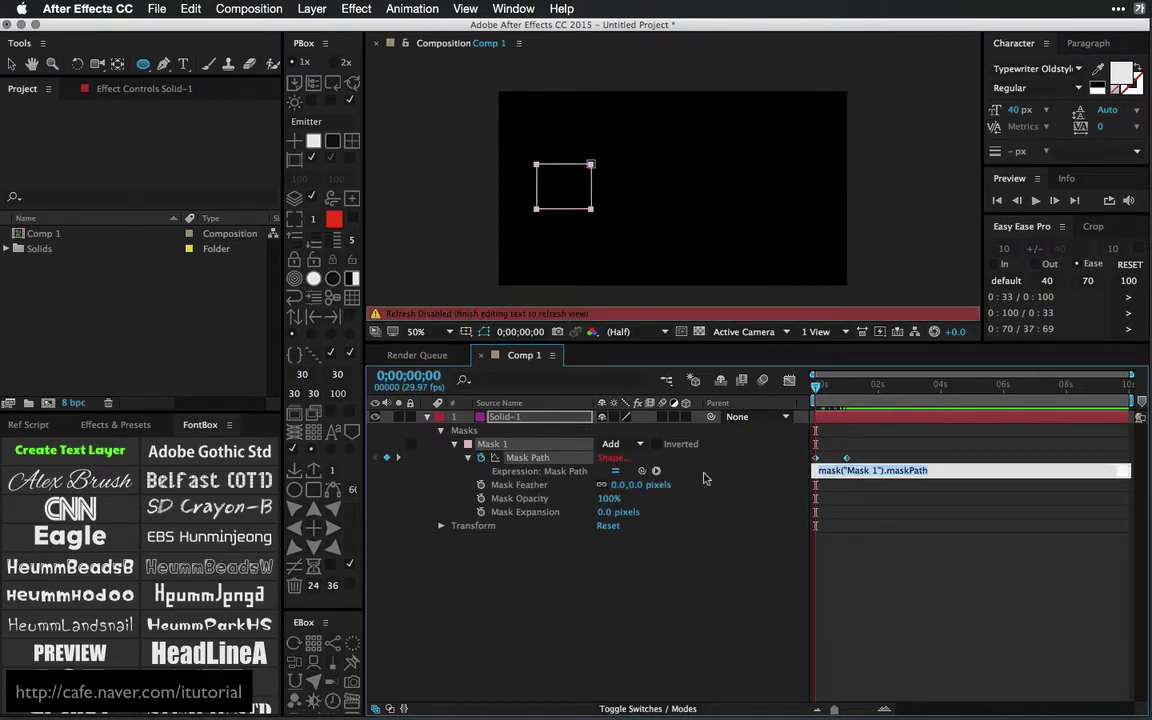
key(BackSpace)
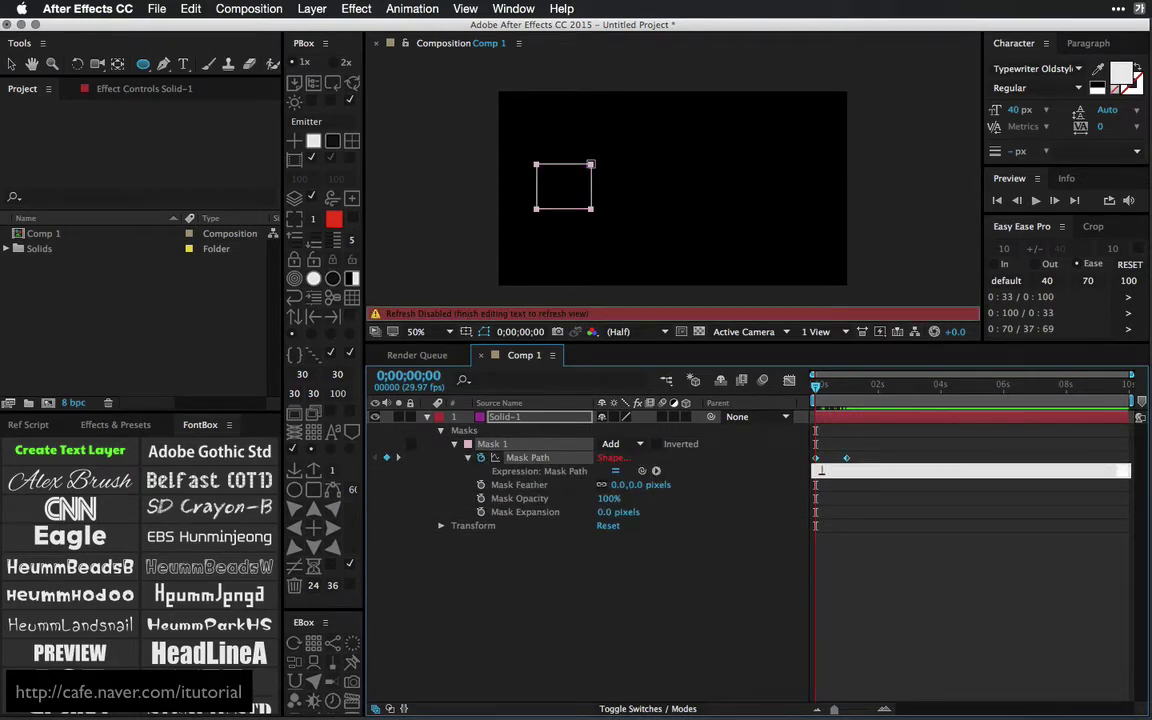
key(ctrl+space)
text(()
text(ut)
text(())
click(694, 600)
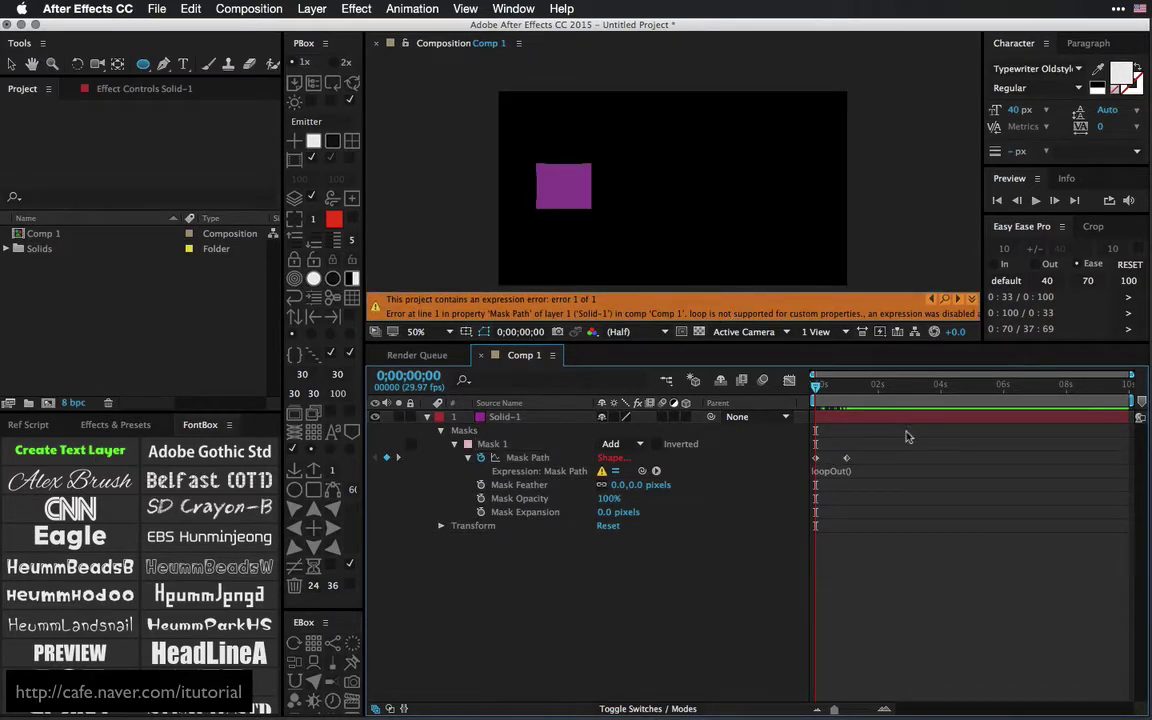
drag(815, 386, 815, 386)
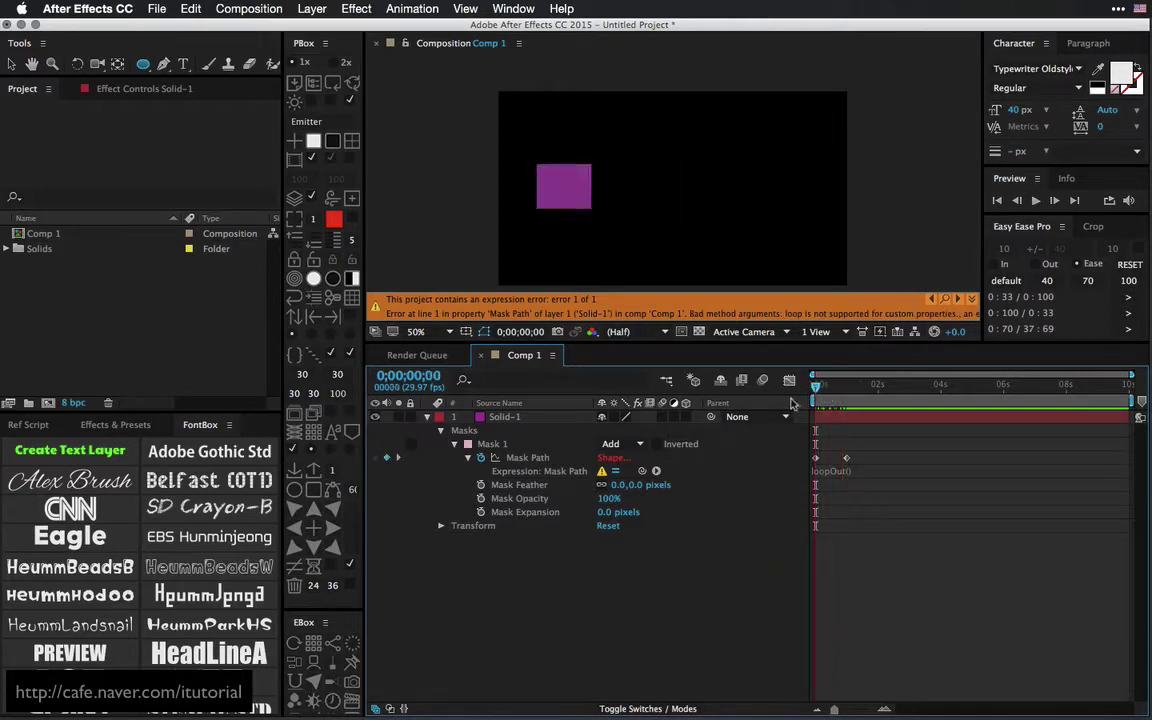
alt+click(481, 458)
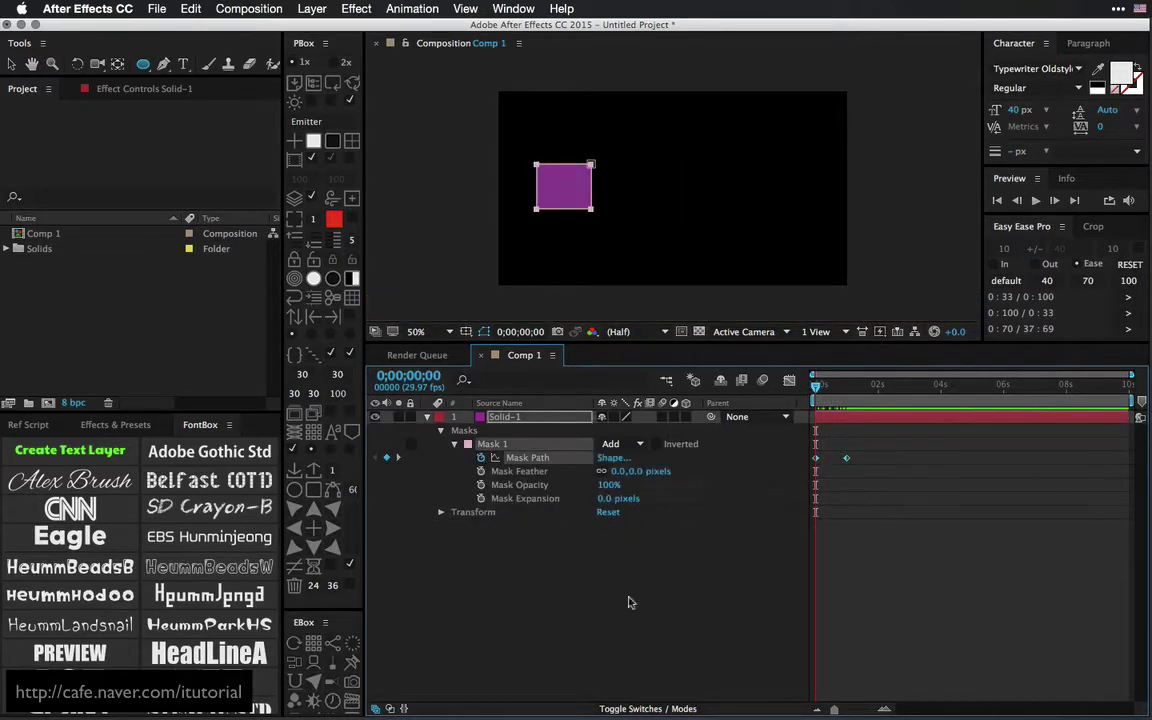
click(738, 524)
- Pre-compose Solid-1 into a Pre-comp and play a preview of the square-to-circle morph
click(519, 421)
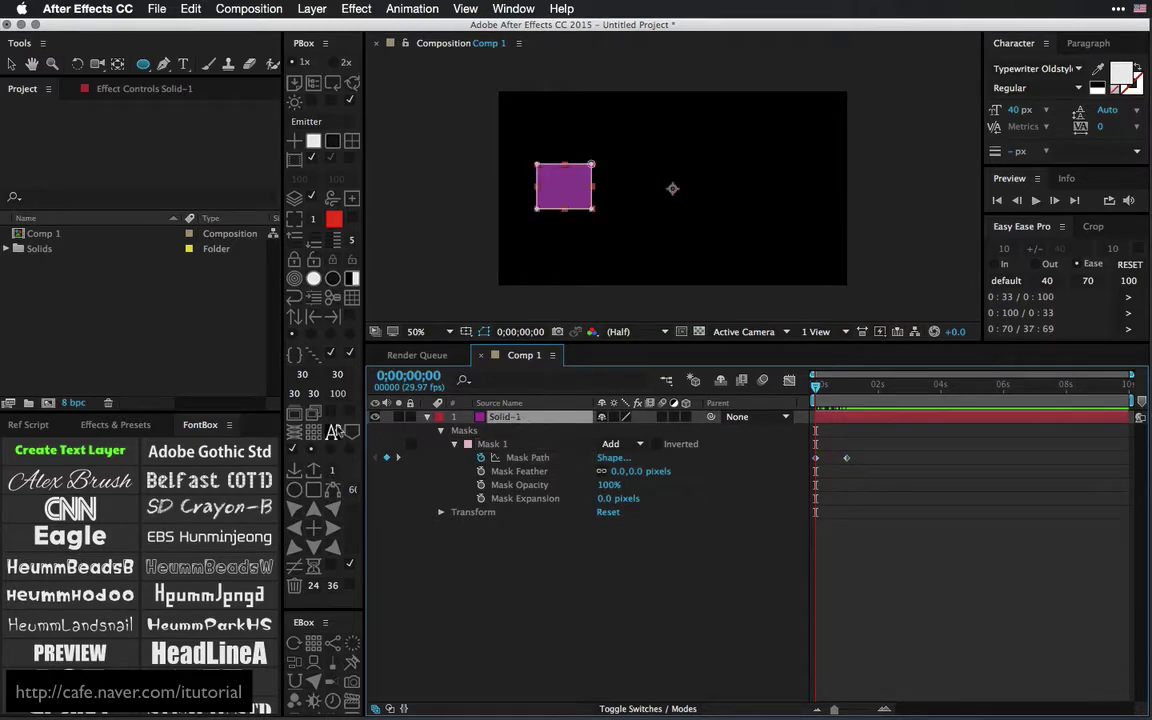
click(290, 375)
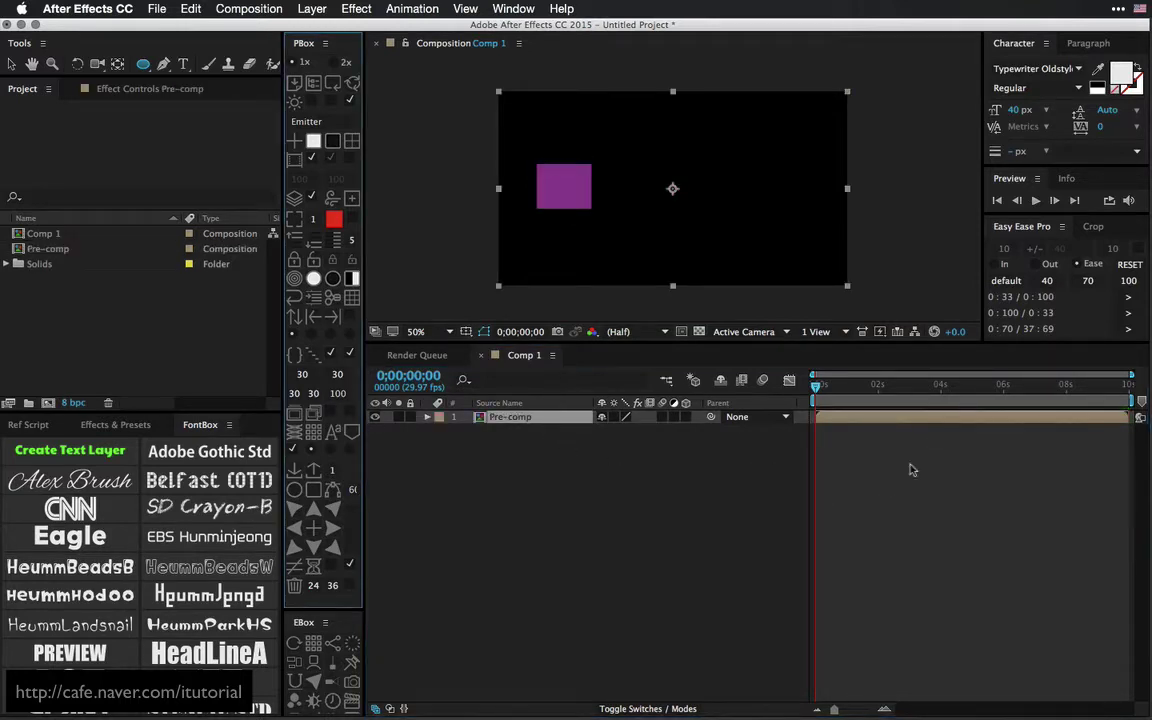
key(space)
key(space)
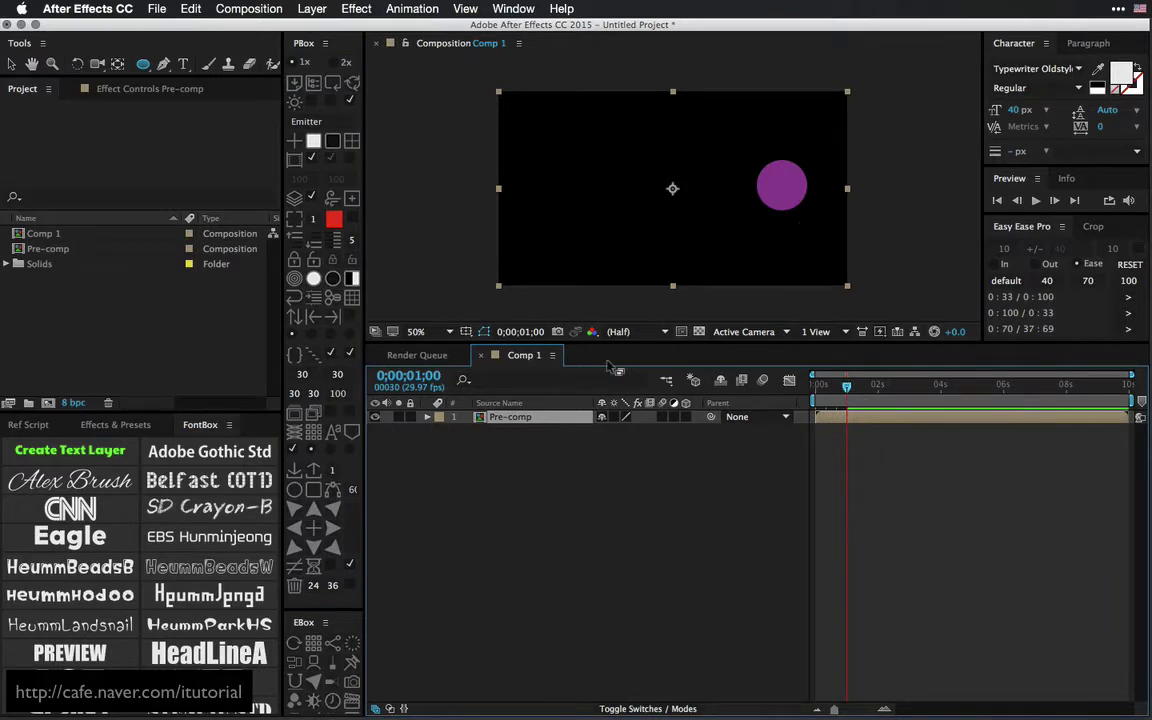
- Inside Pre-comp, reveal Solid-1's animated Mask Path, then return to Comp 1
double_click(505, 416)
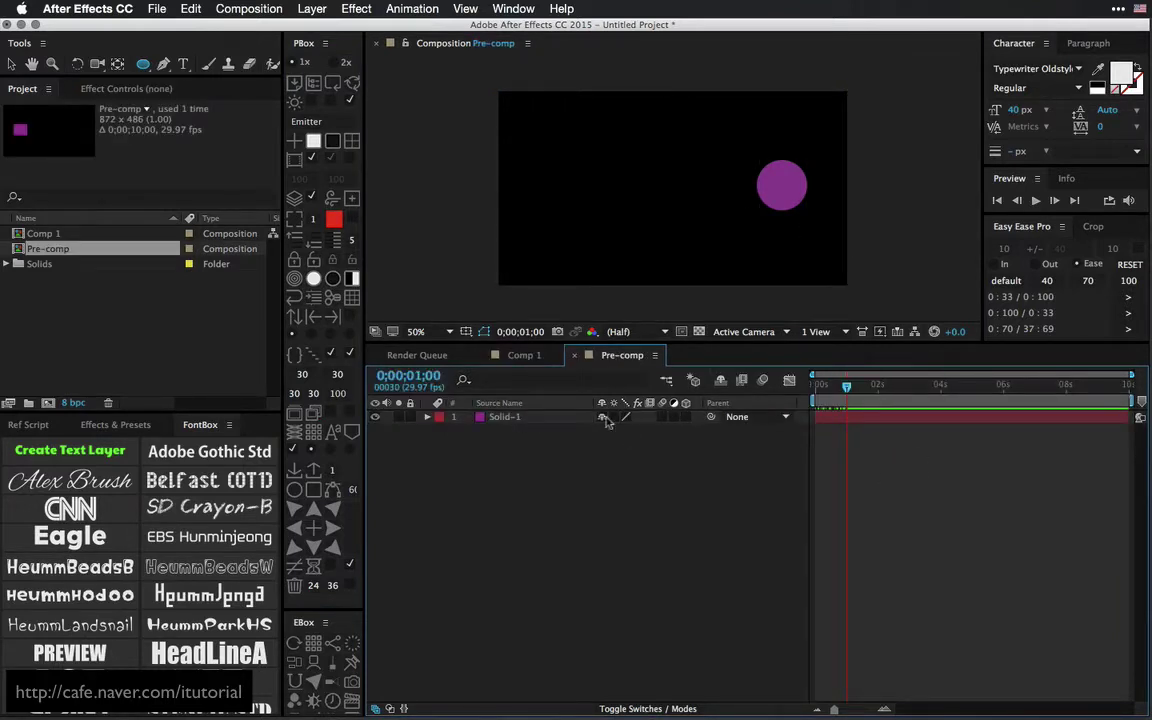
click(539, 418)
key(m)
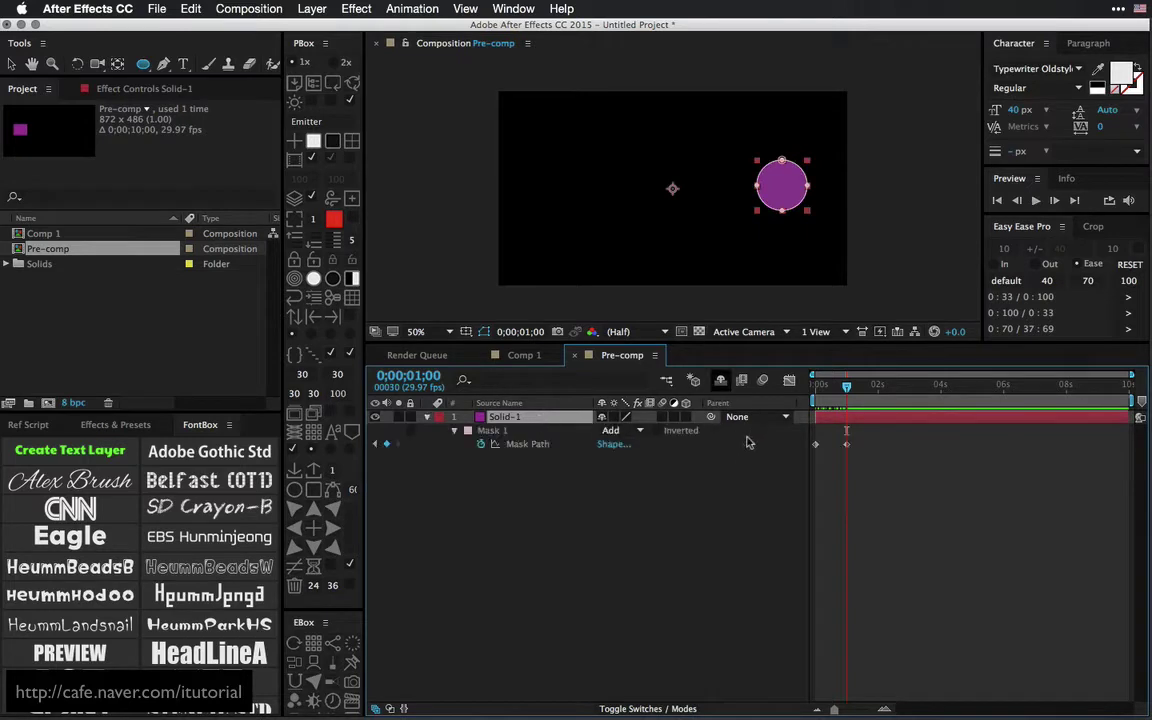
click(522, 356)
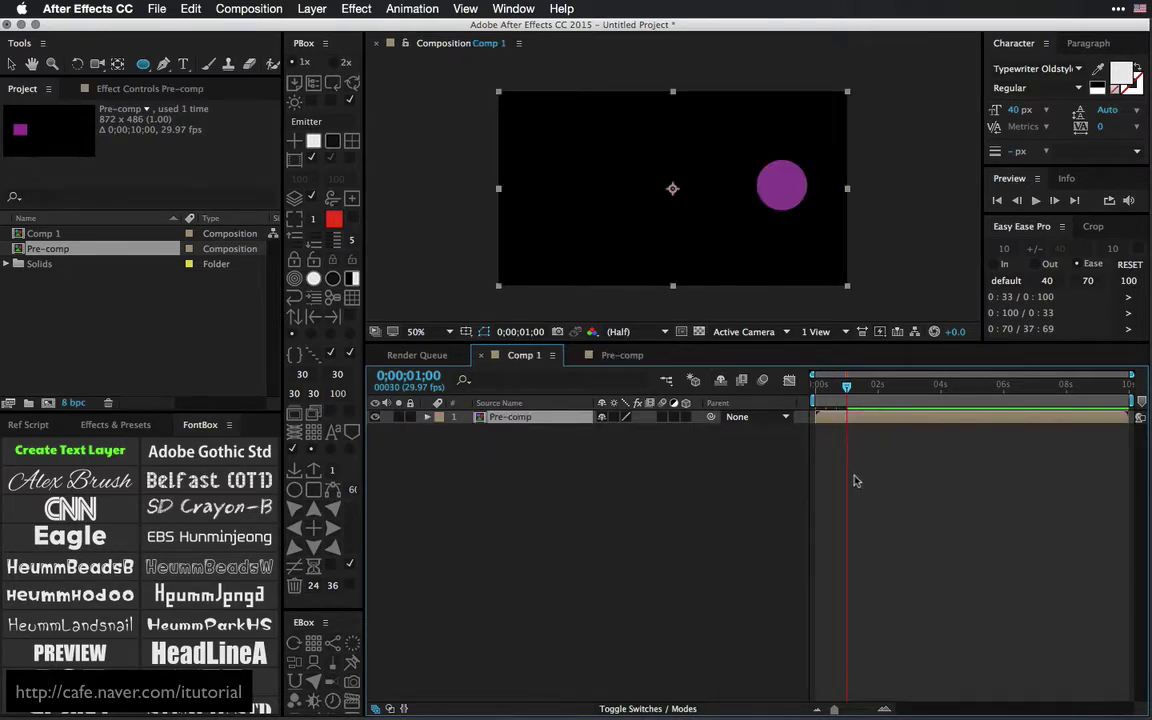
- Enable Time Remapping on the Pre-comp layer
right_click(512, 420)
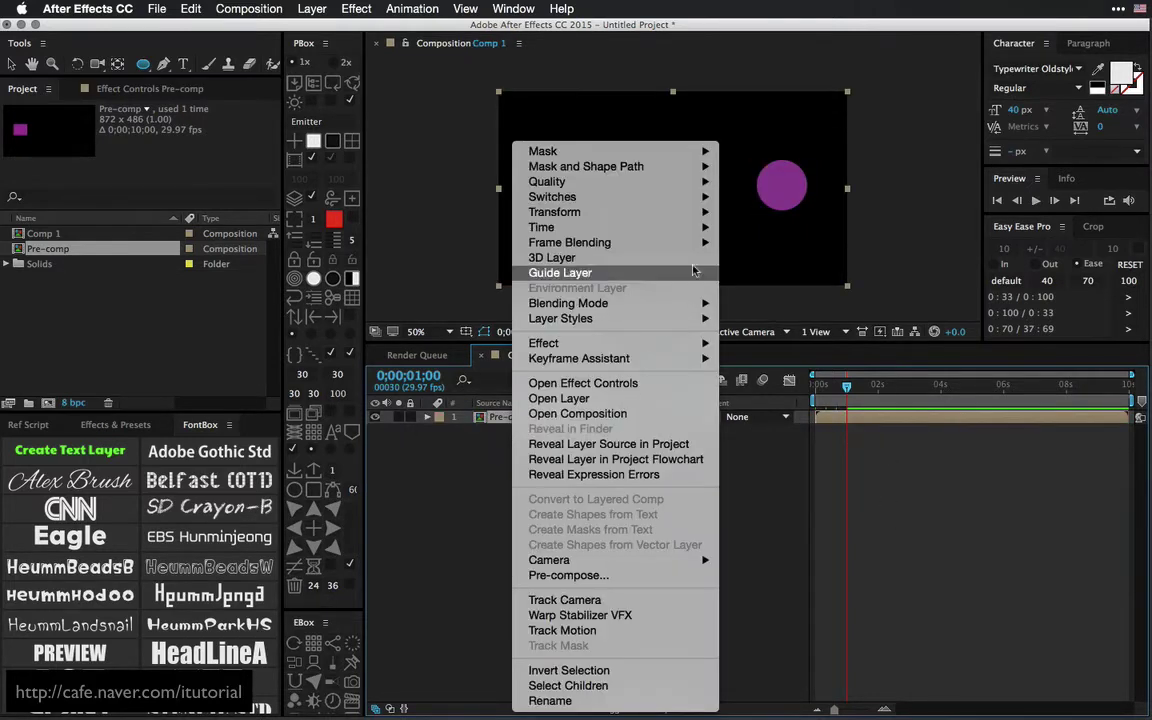
mouse_move(700, 227)
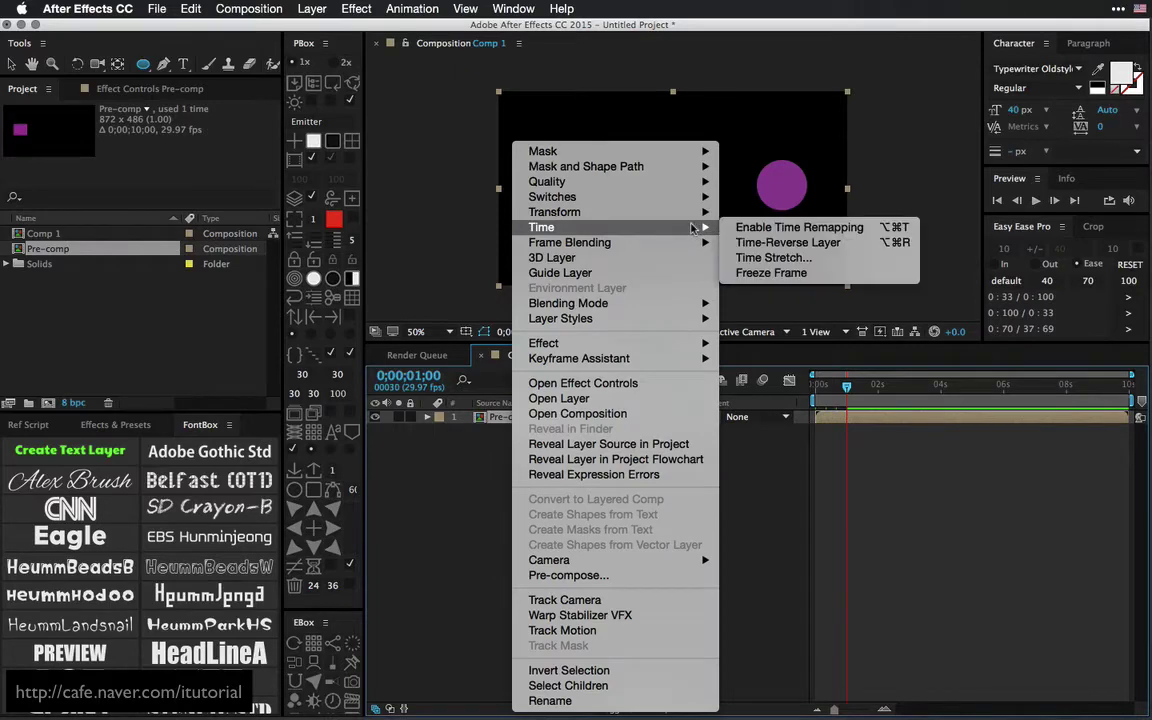
click(797, 227)
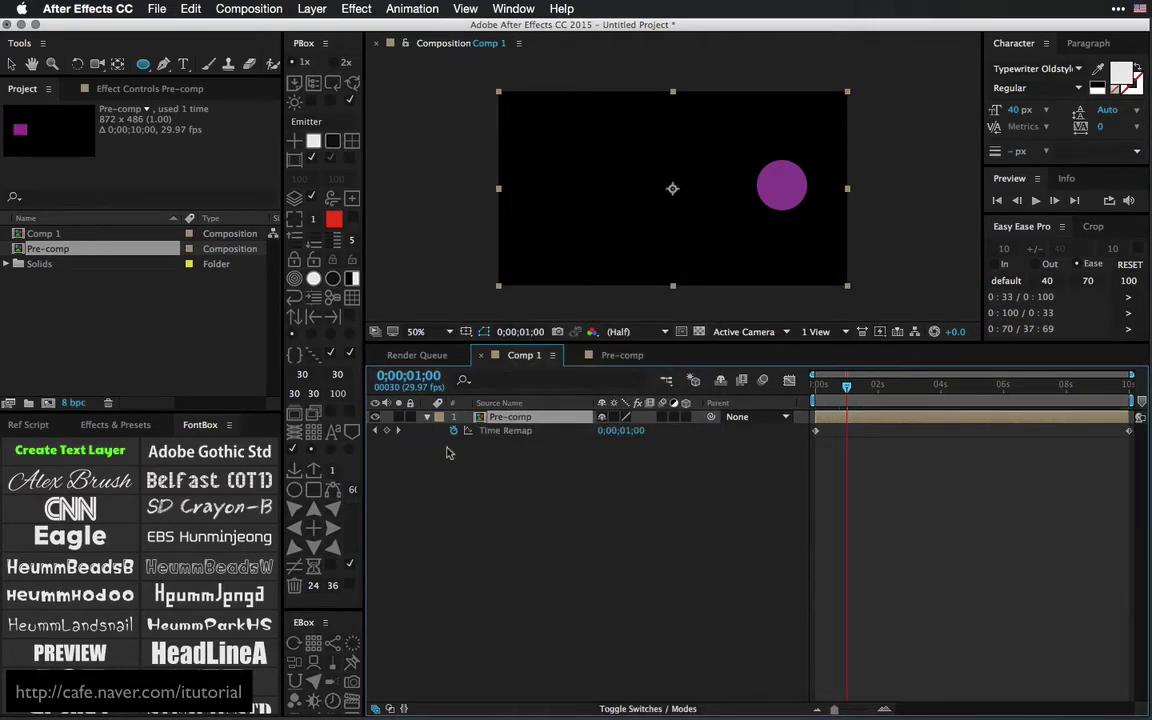
- Add a Time Remap keyframe at 0;00;01;00, scrub to frame 25, and start a Time Remap expression
click(387, 430)
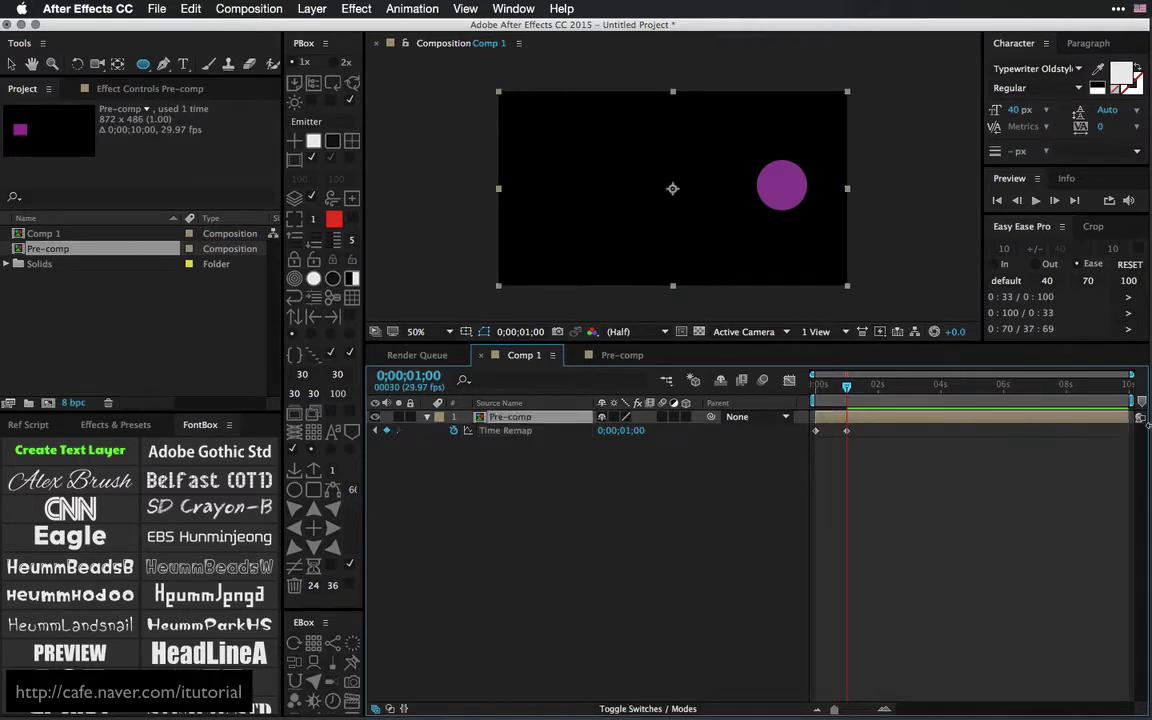
click(818, 388)
drag(817, 395, 841, 388)
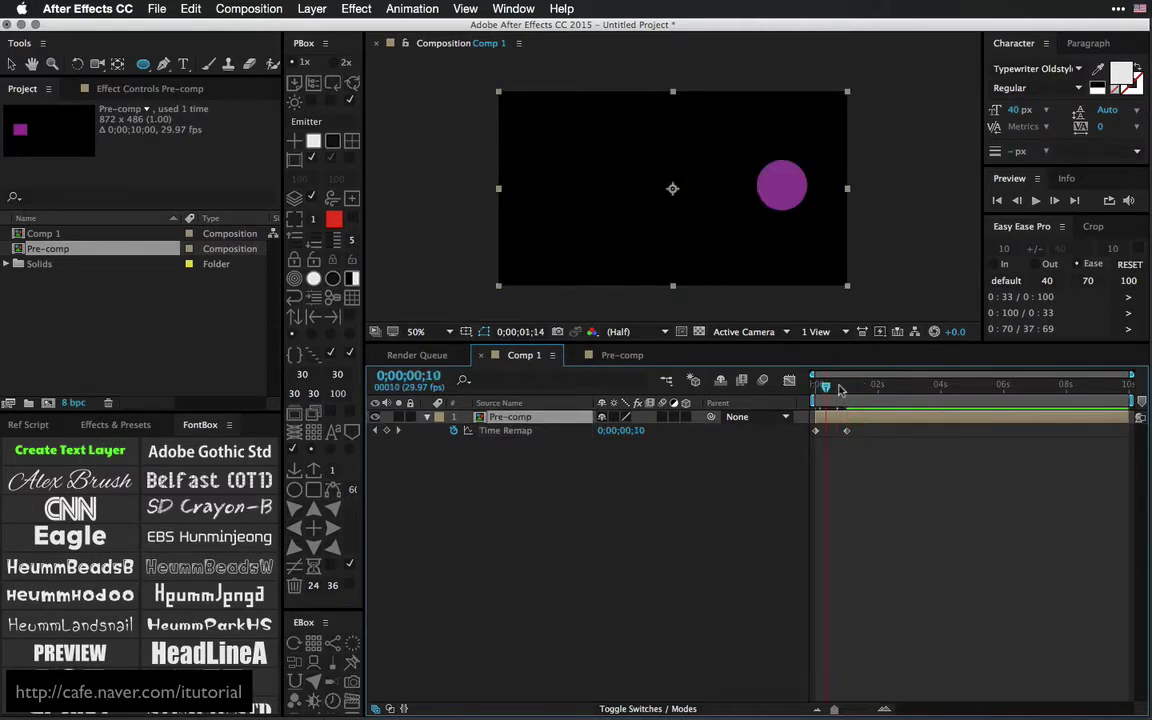
alt+click(454, 431)
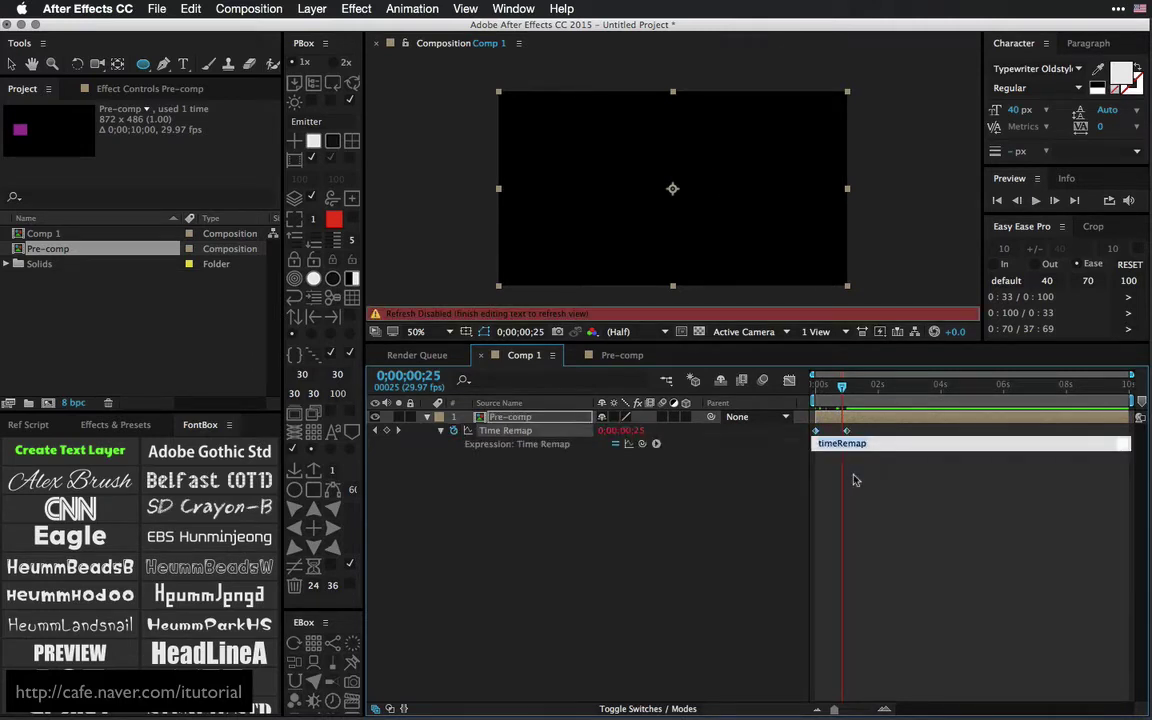
- Commit a loopOut() expression on Time Remap and play, then stop, a preview of the looping morph
text(loopOut()
click(826, 579)
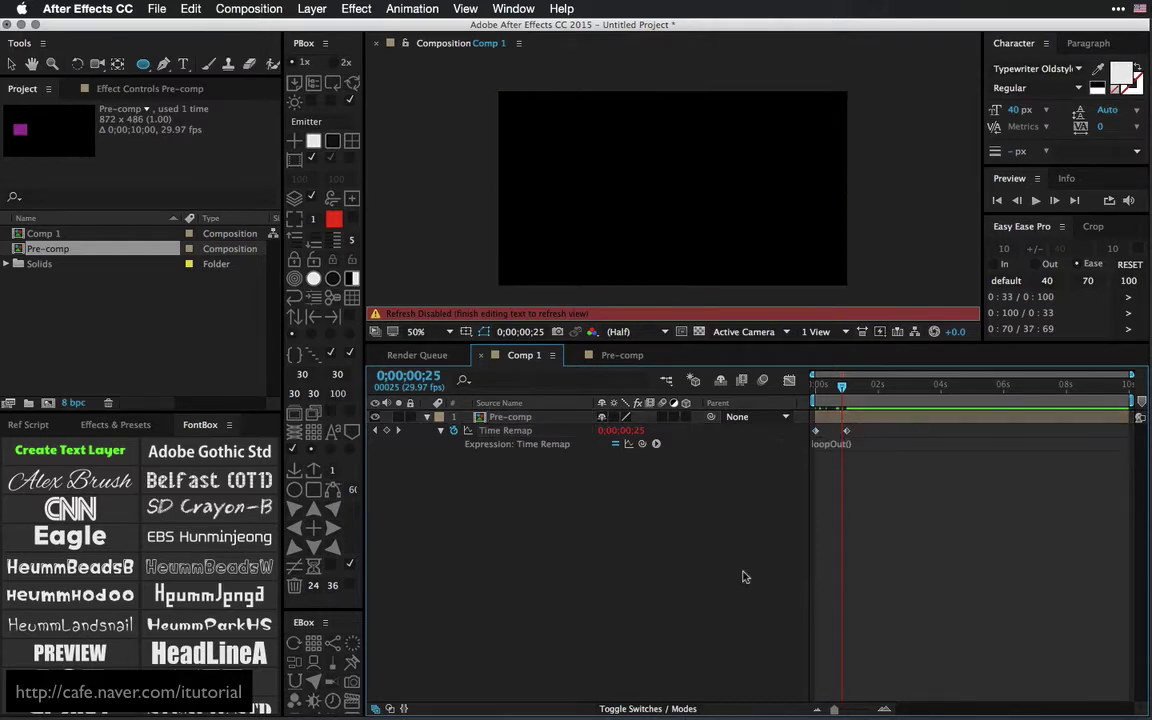
key(space)
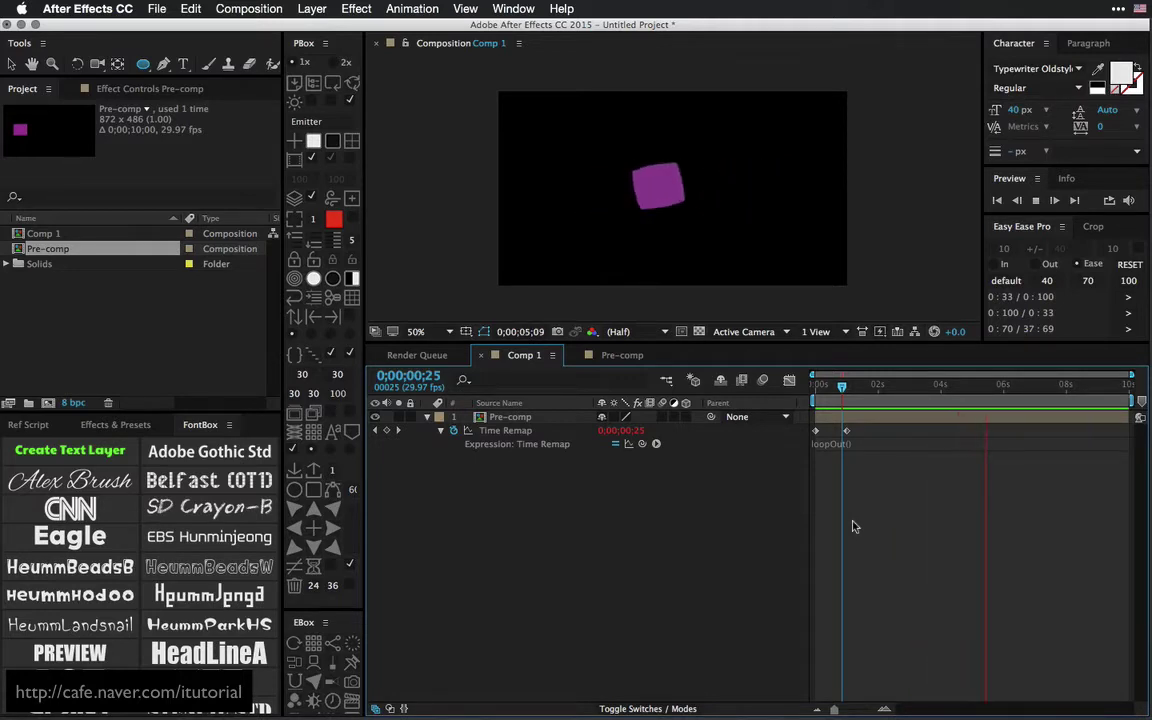
key(space)
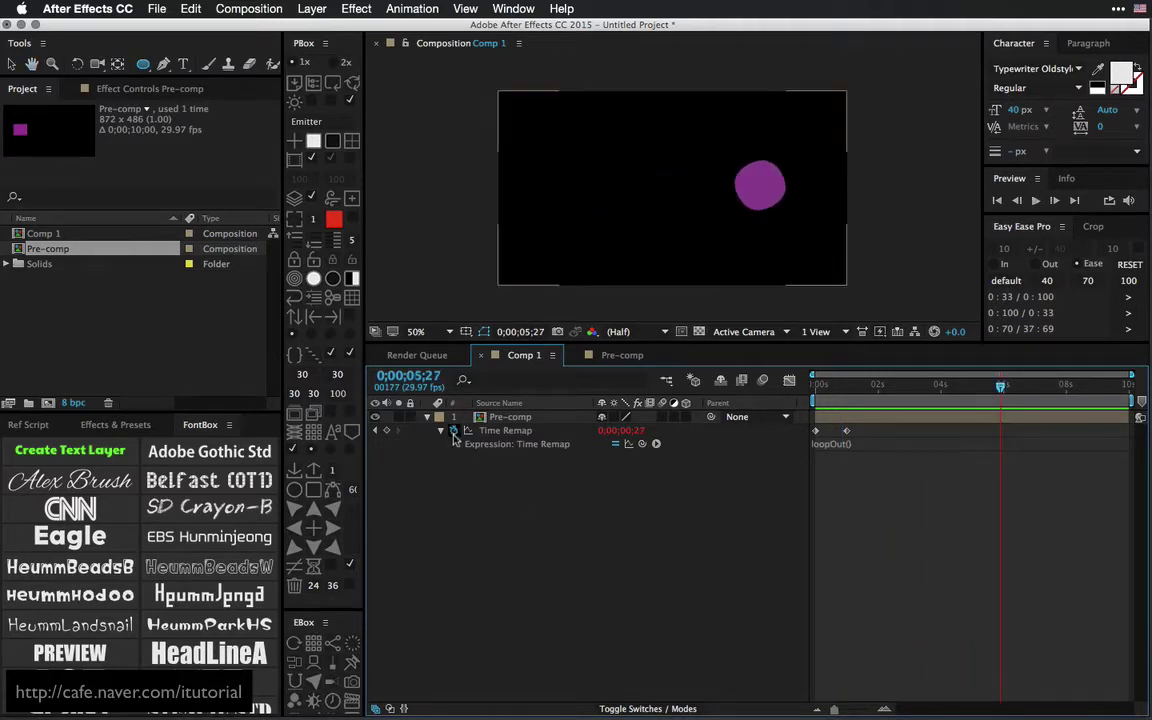
- Remove the Time Remap expression, then in Pre-comp set the time to about 0;00;01;01 with nothing selected
alt+click(453, 430)
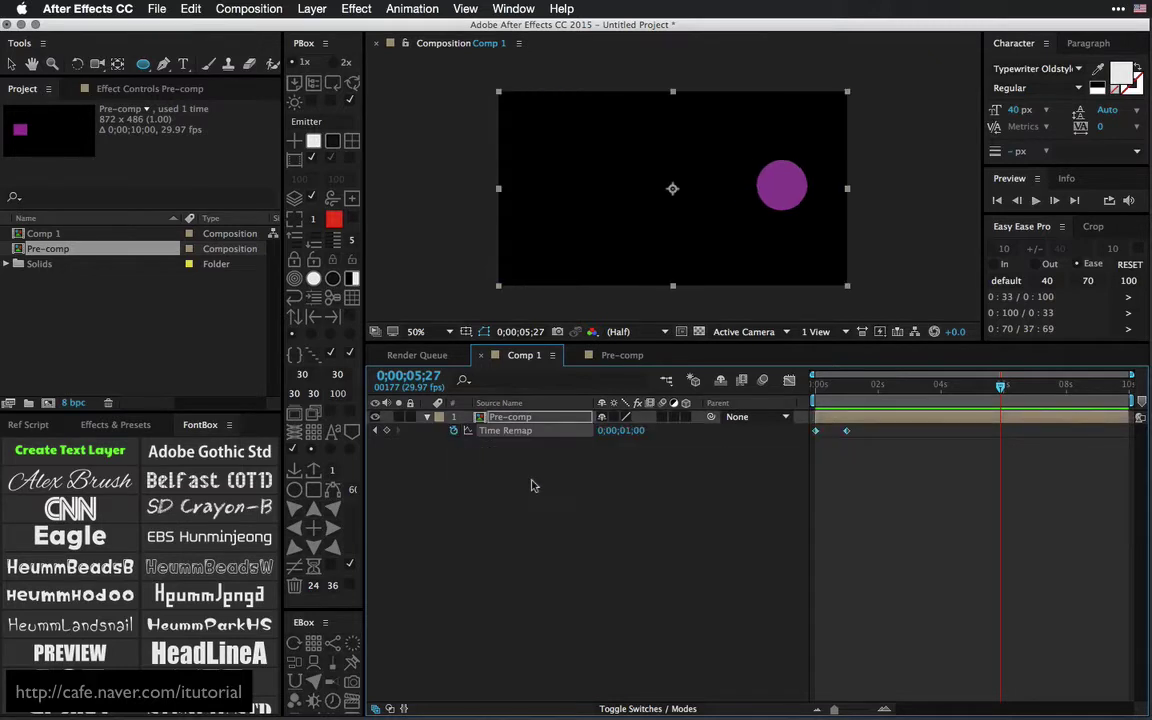
click(620, 355)
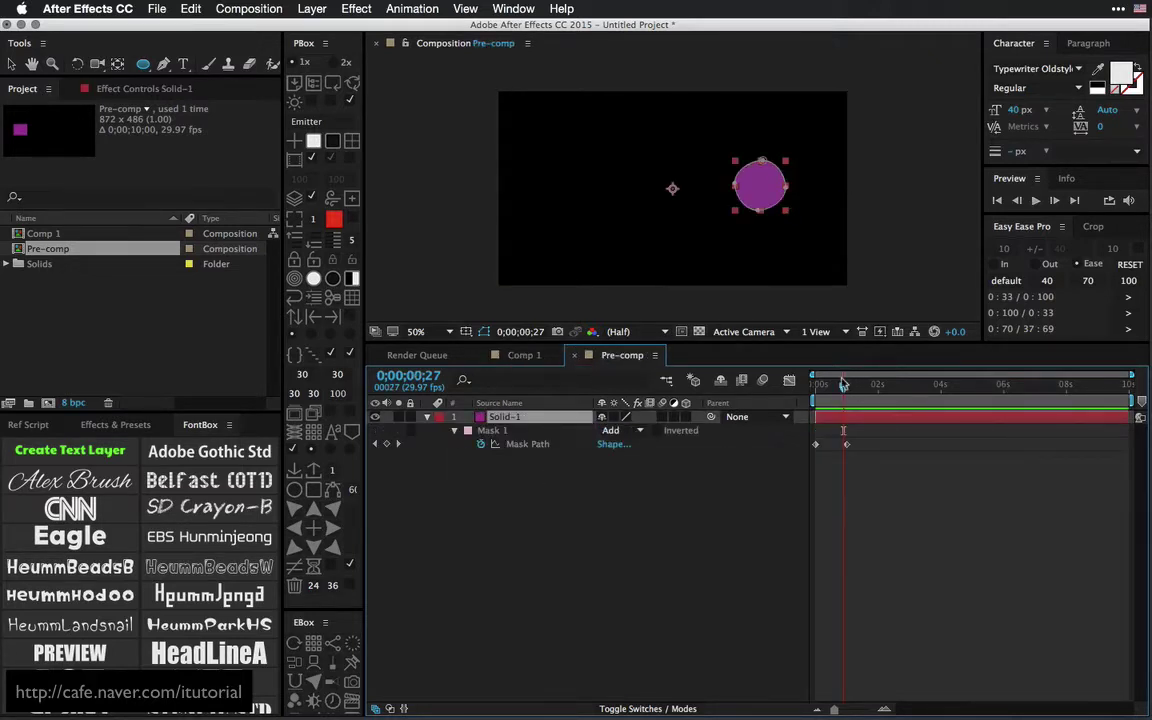
drag(860, 385, 848, 385)
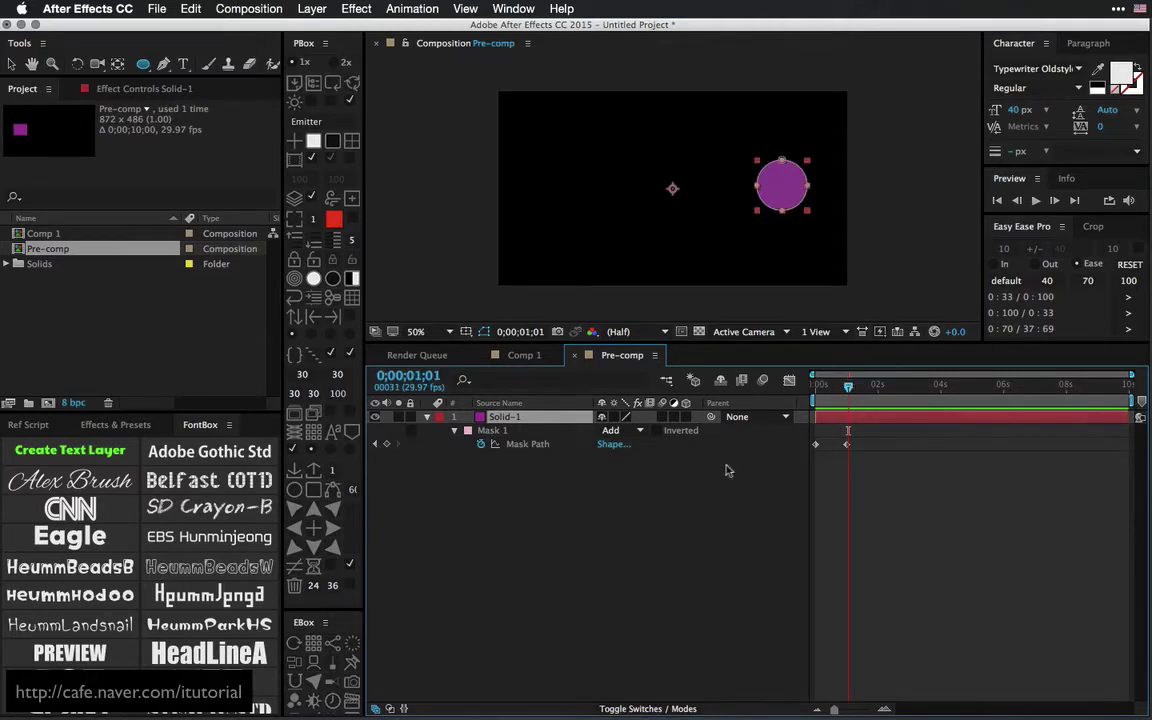
click(560, 496)
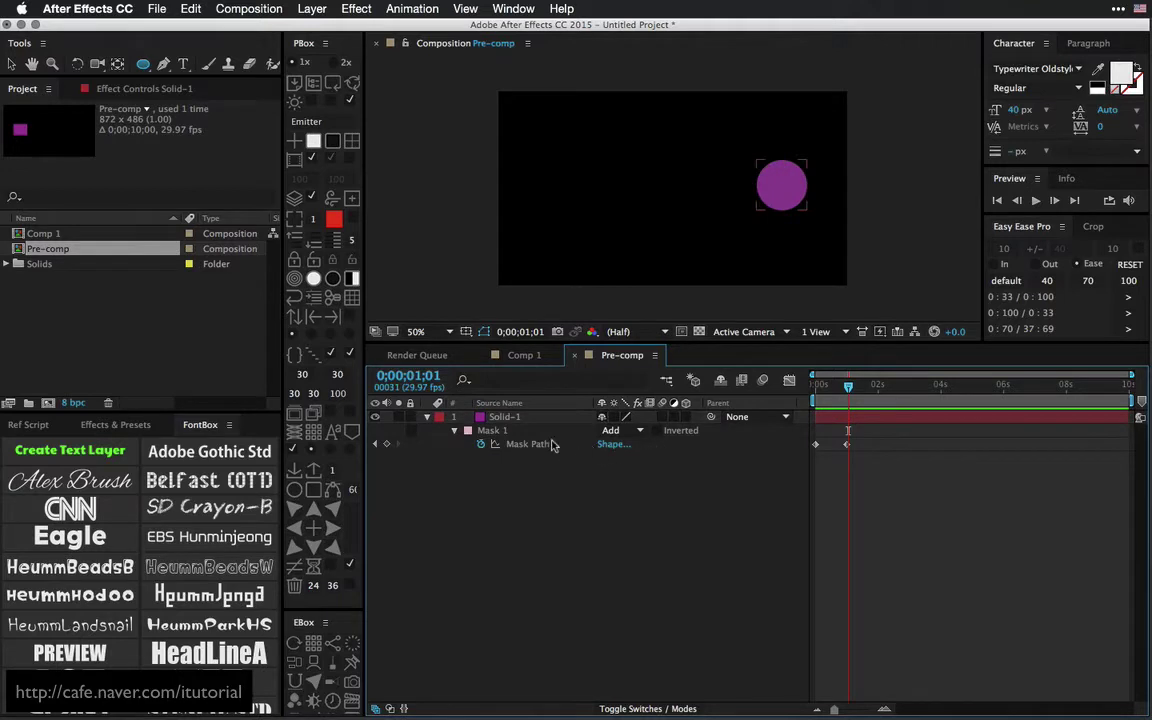
- Add the expression ValueAtTime(time % key(2).time) to Solid-1's Mask Path and commit it
alt+click(481, 444)
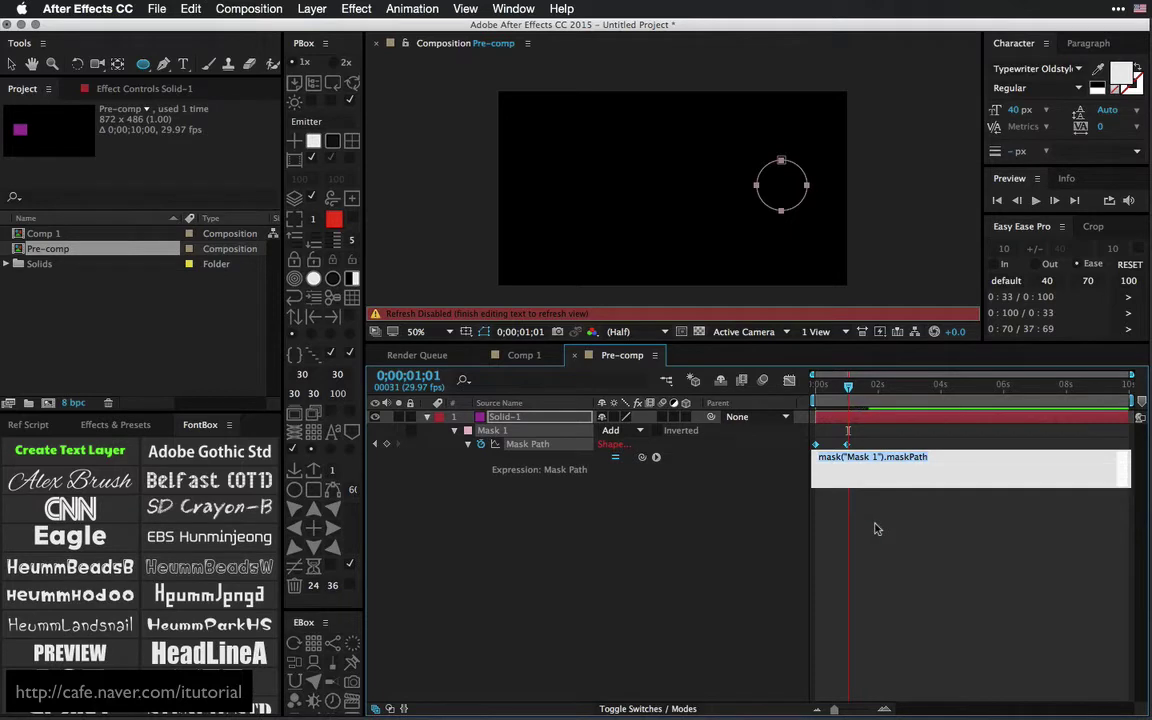
text(v)
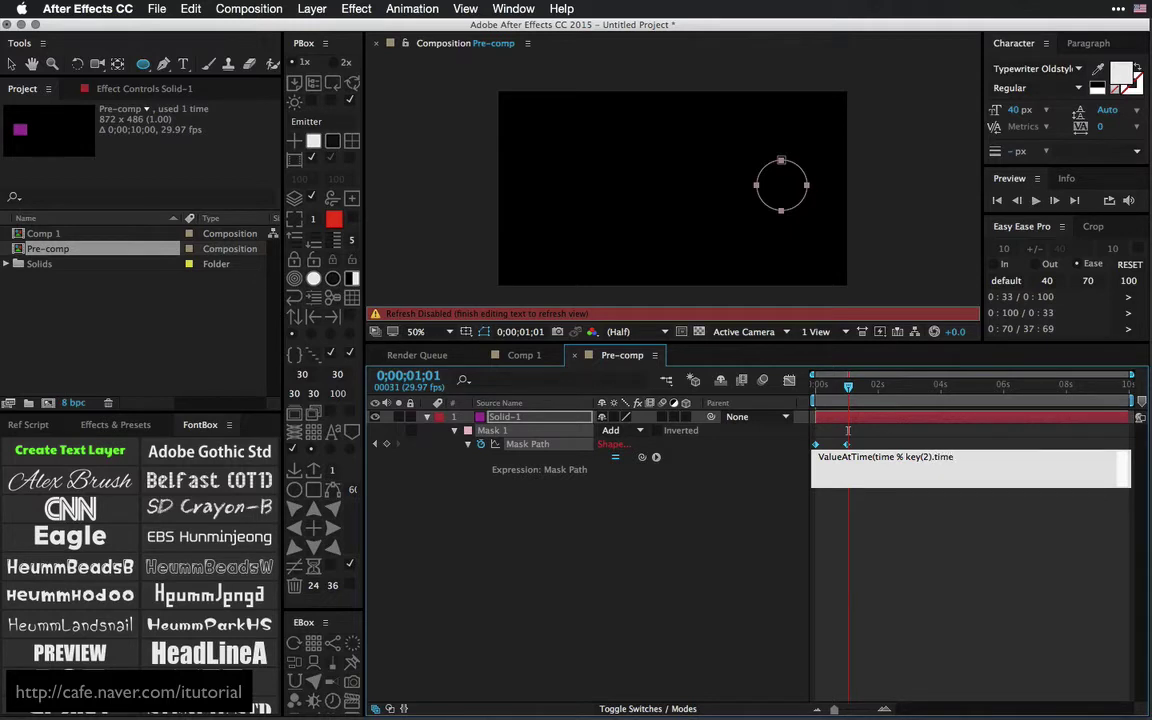
click(766, 586)
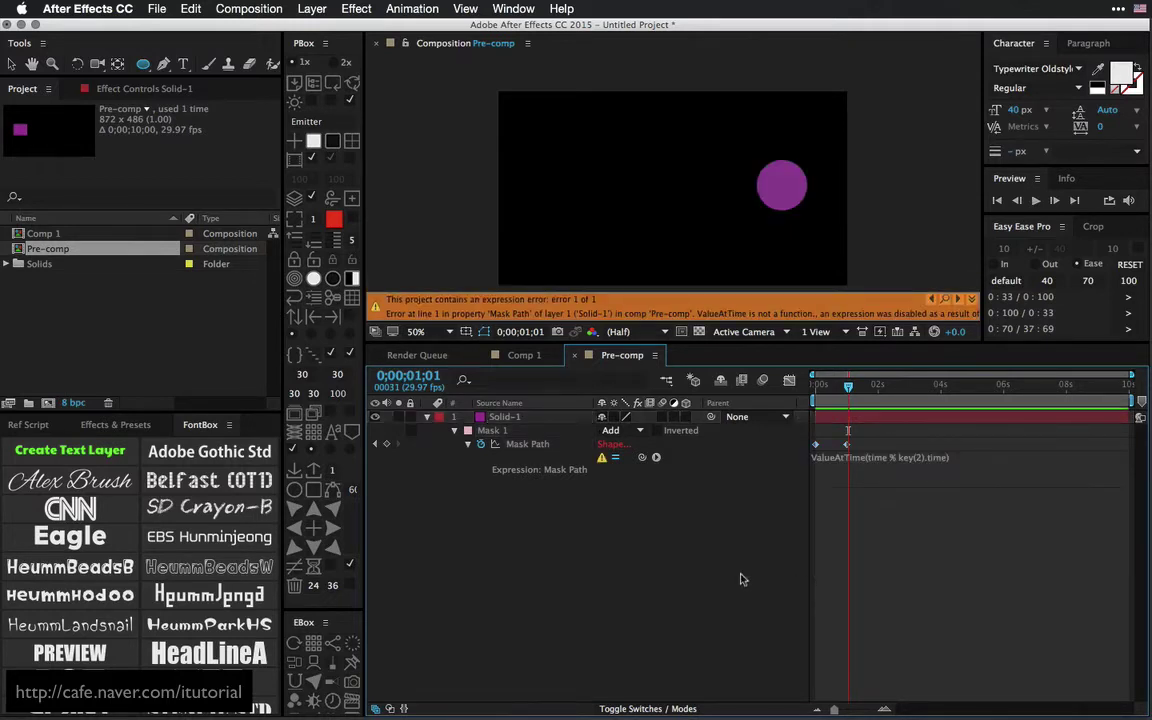
- Replace the capital V so the expression reads valueAtTime(time % key(2).time), commit it, and play the preview
click(900, 459)
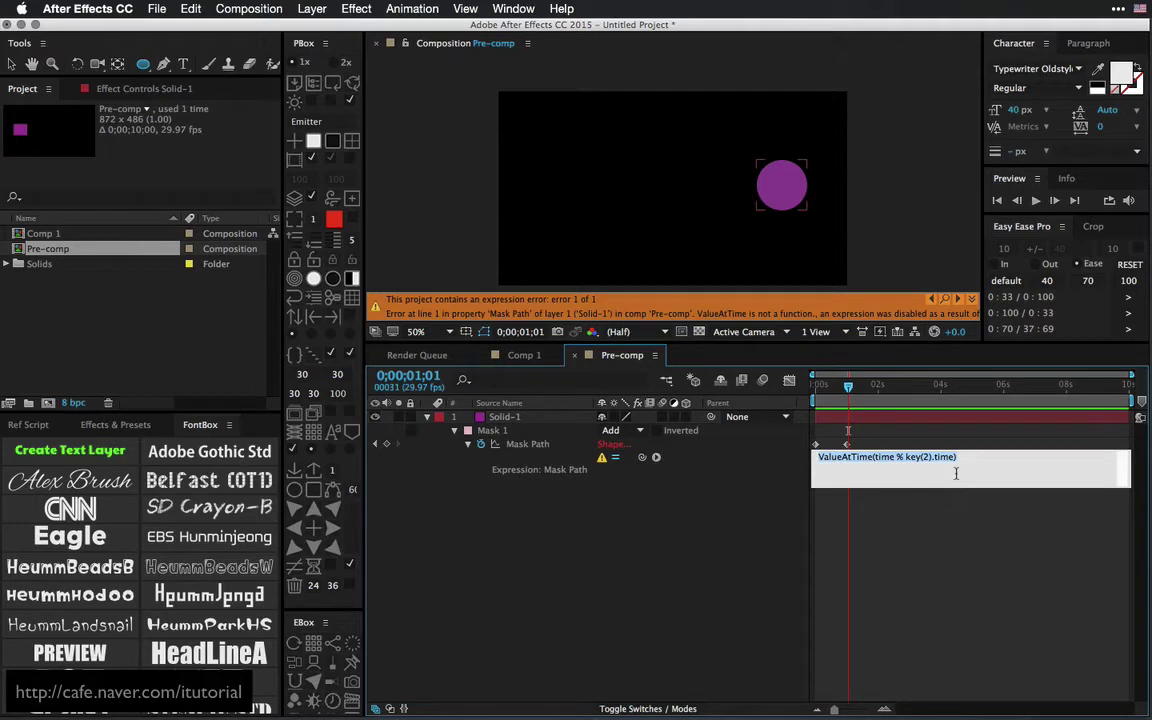
click(824, 459)
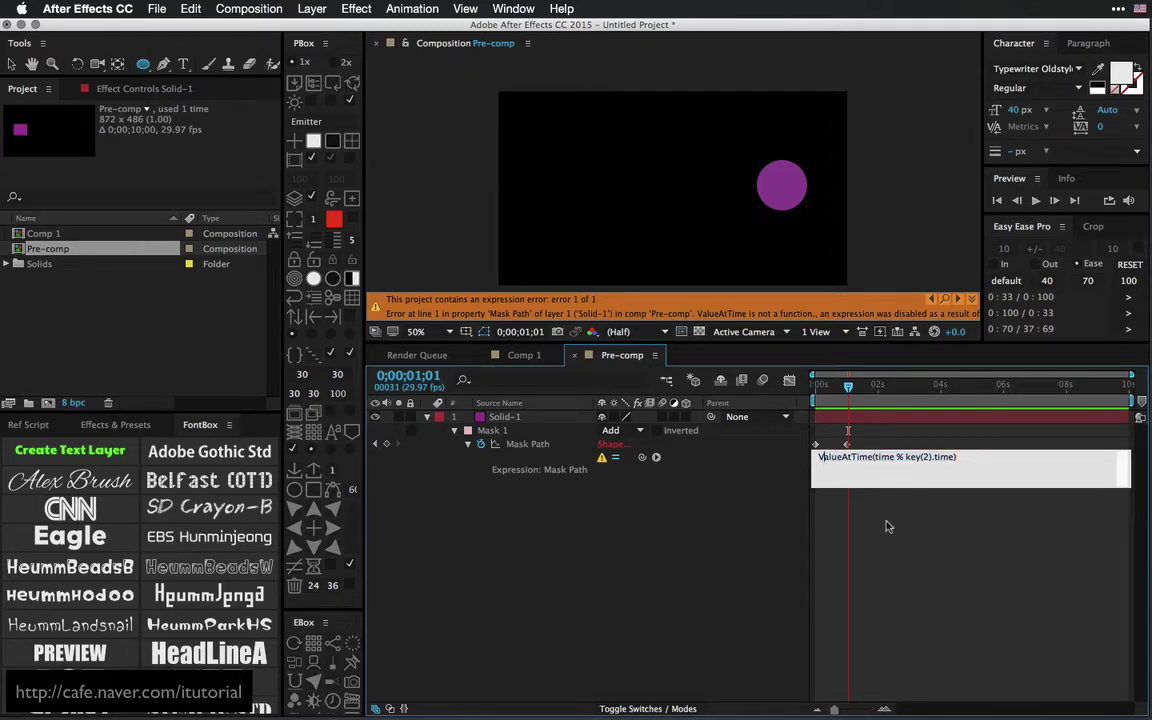
key(BackSpace)
text(v)
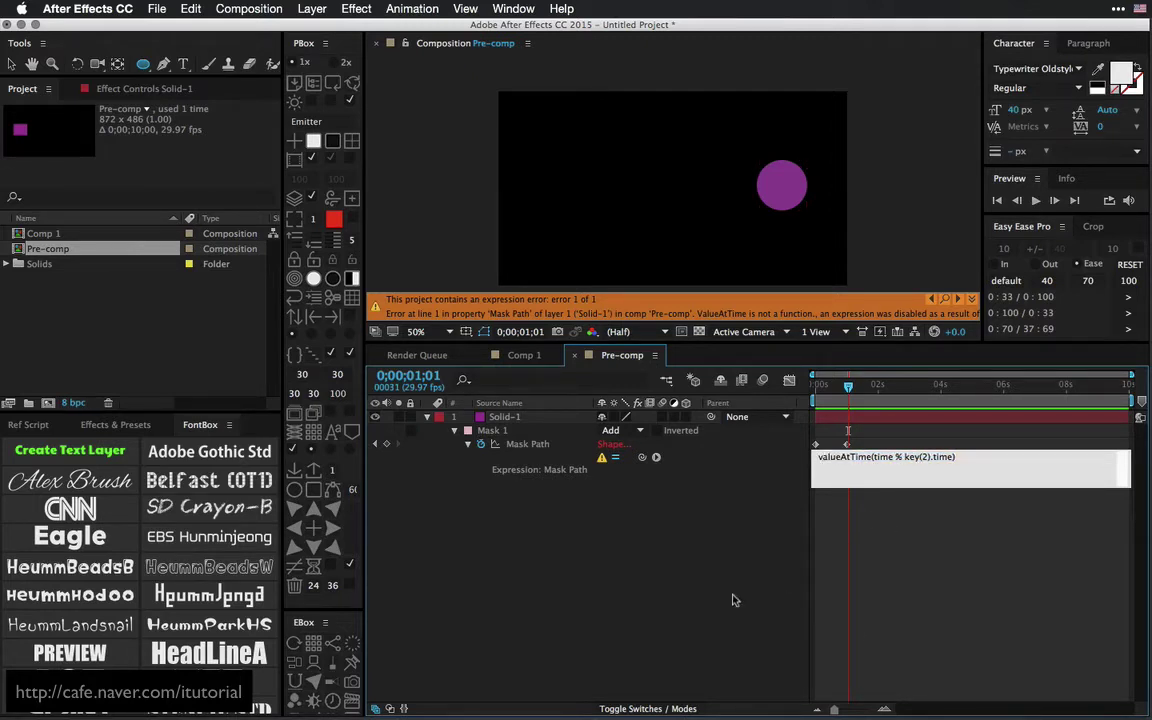
click(733, 600)
key(space)
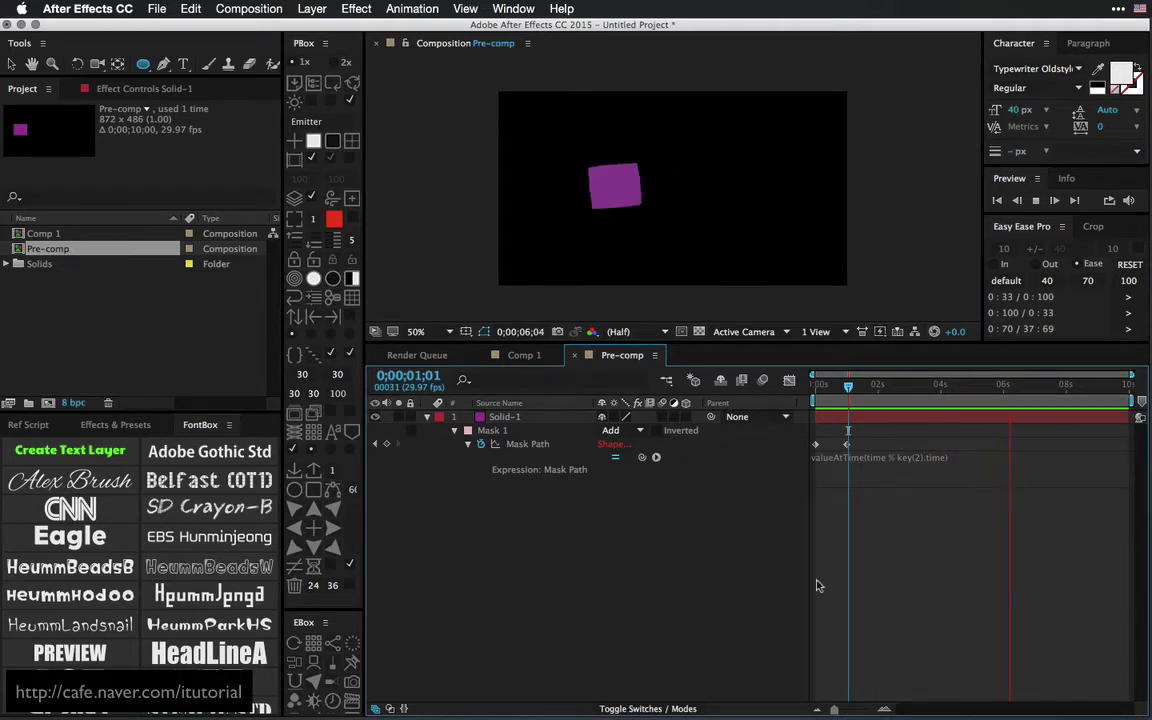
key(space)
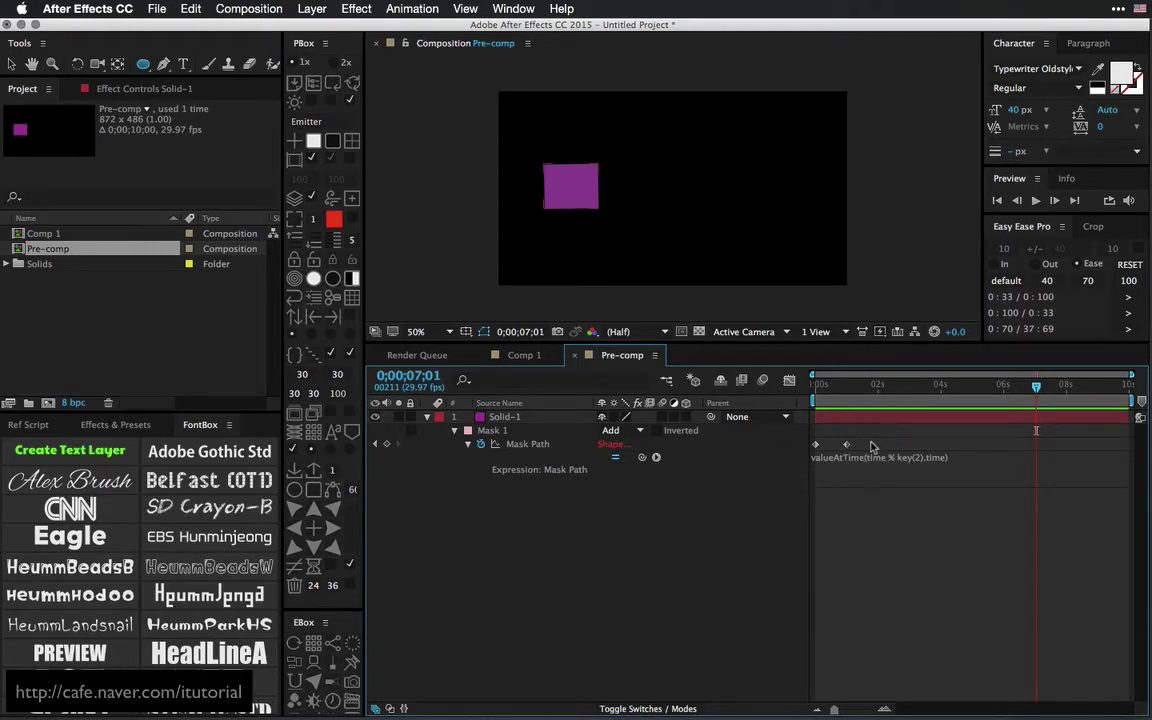
click(527, 444)
drag(816, 446, 864, 449)
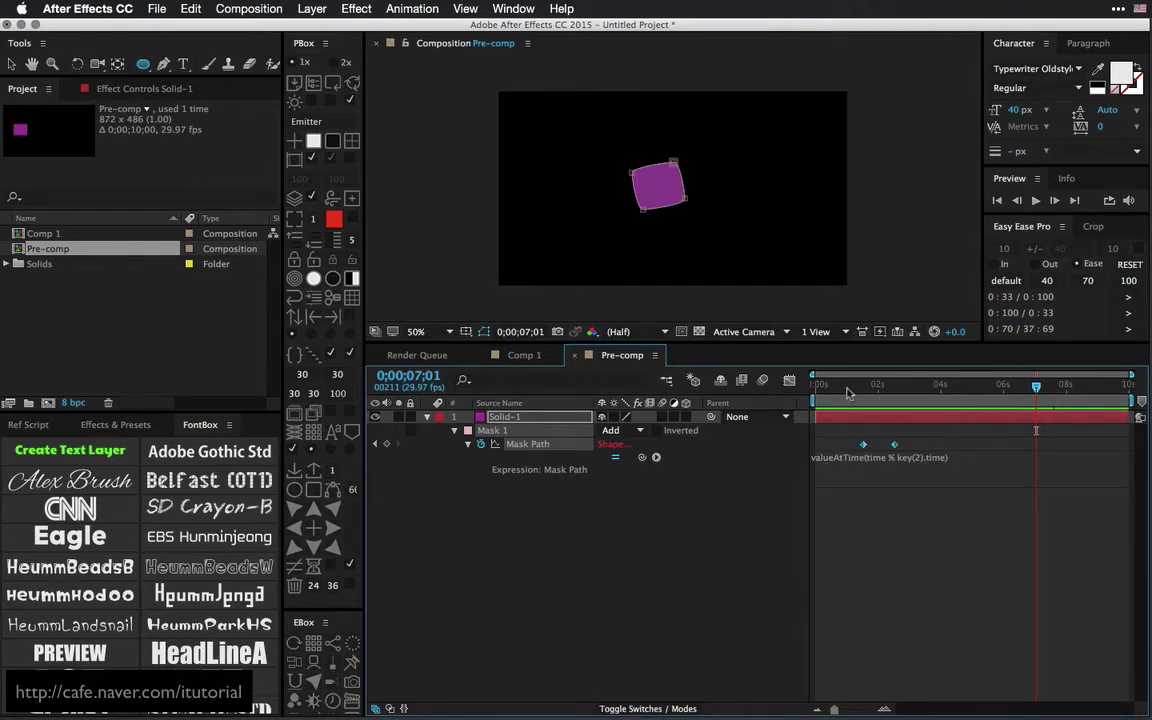
key(space)
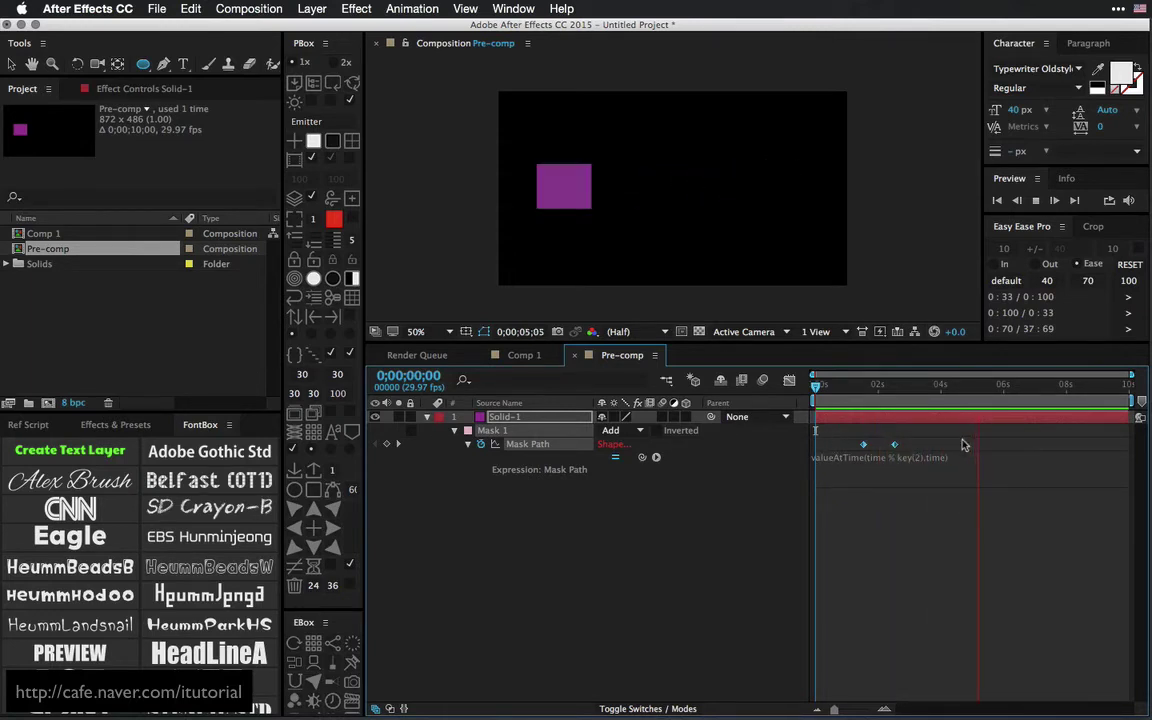
key(space)
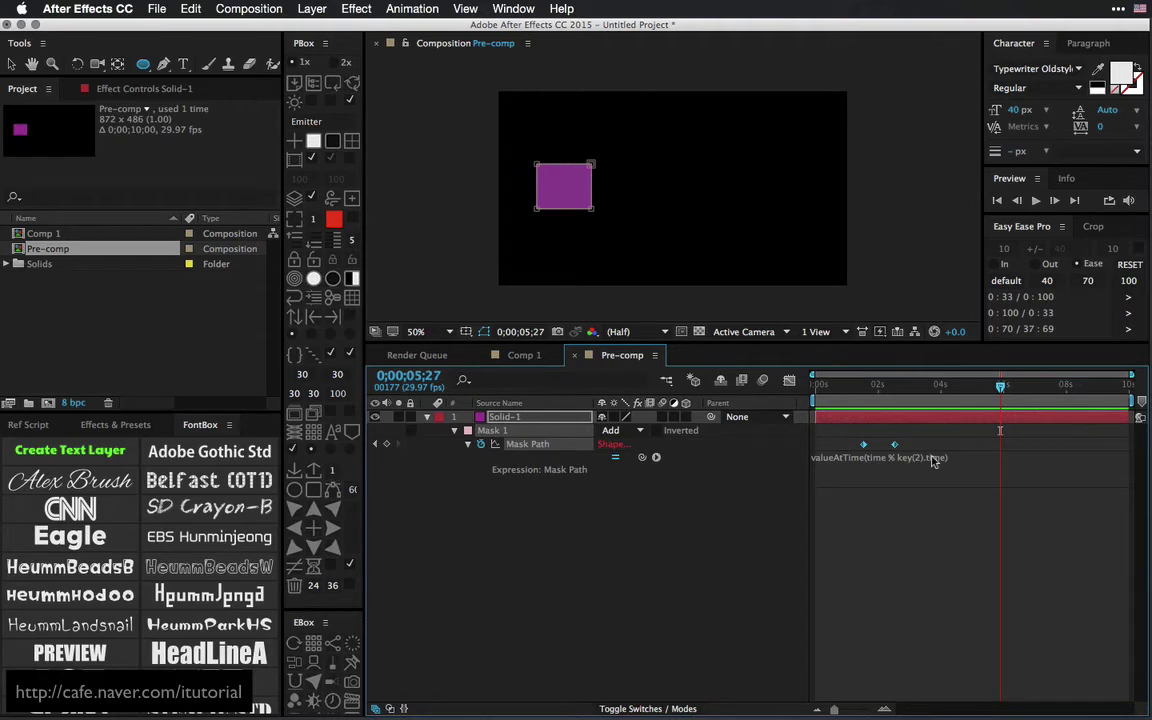
click(851, 447)
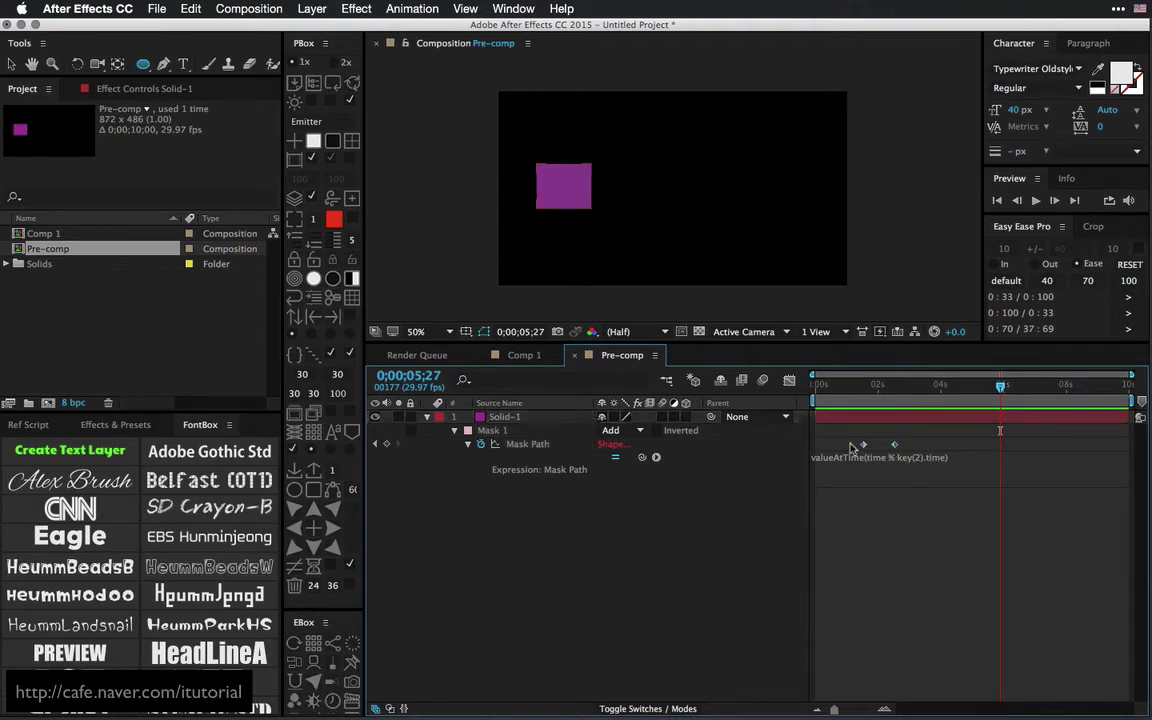
drag(851, 447, 824, 452)
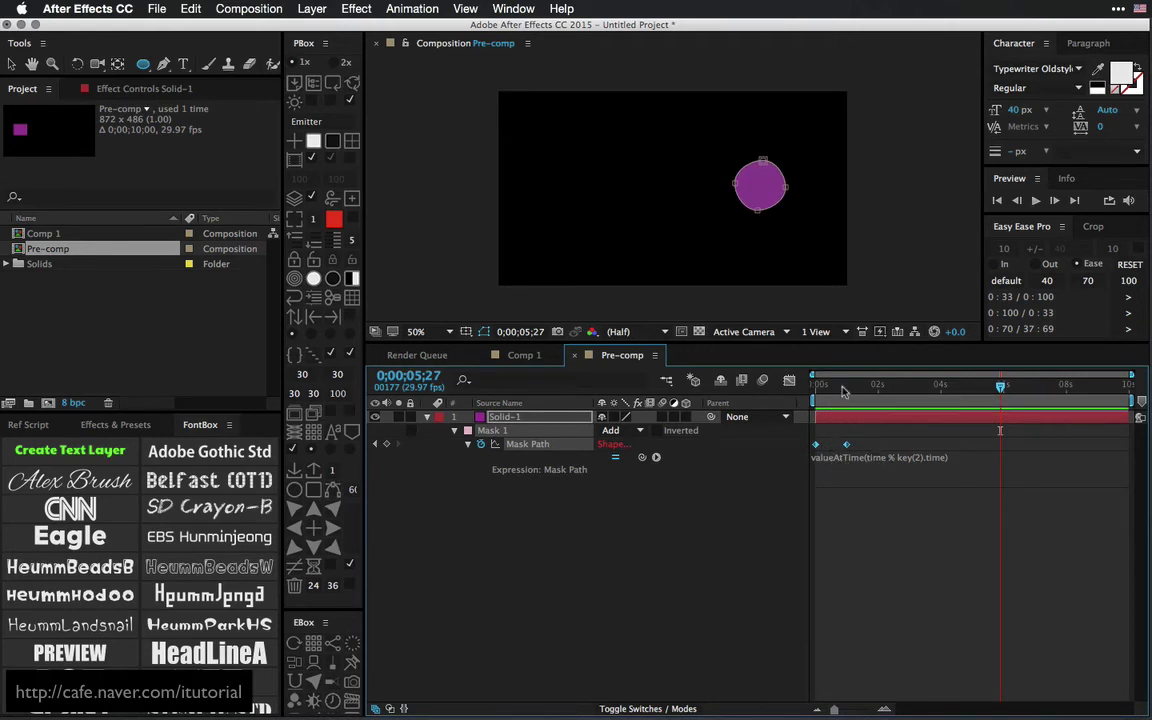
key(Home)
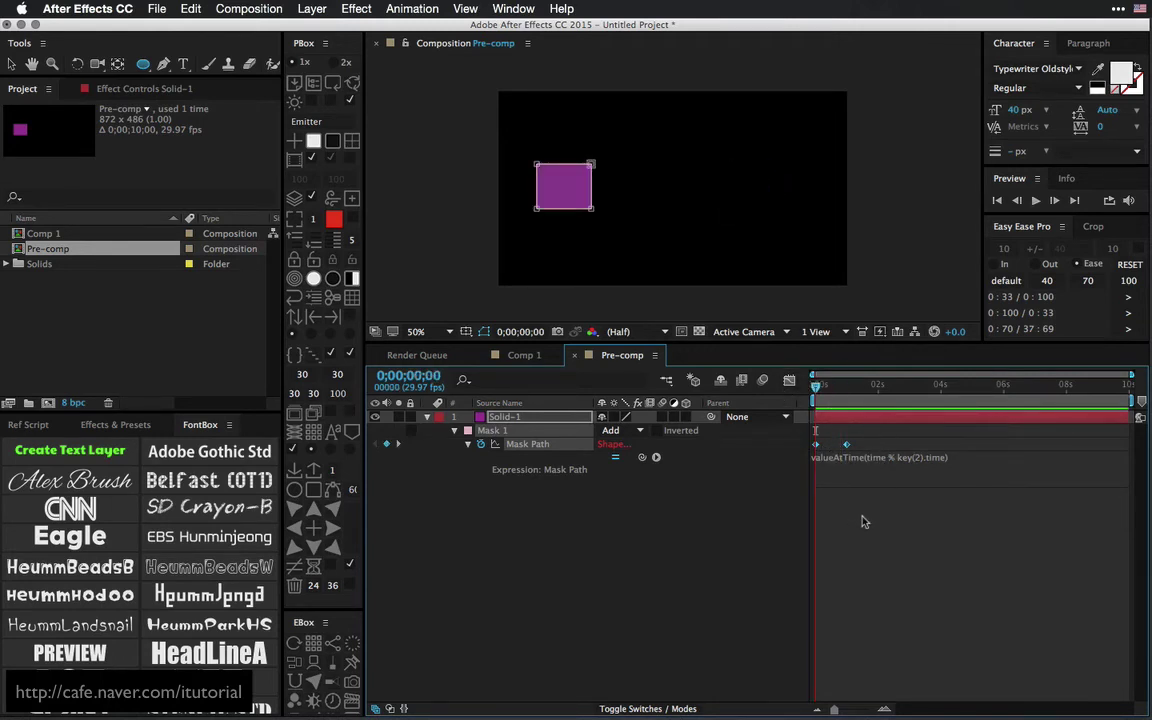
key(space)
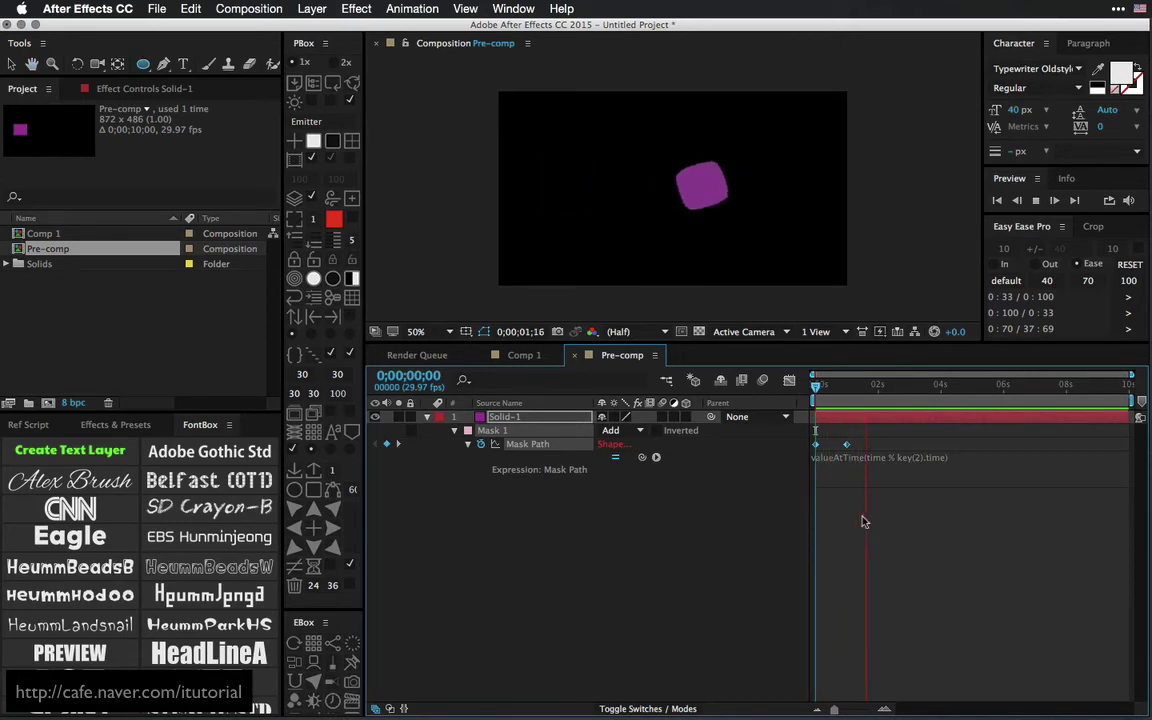
key(space)
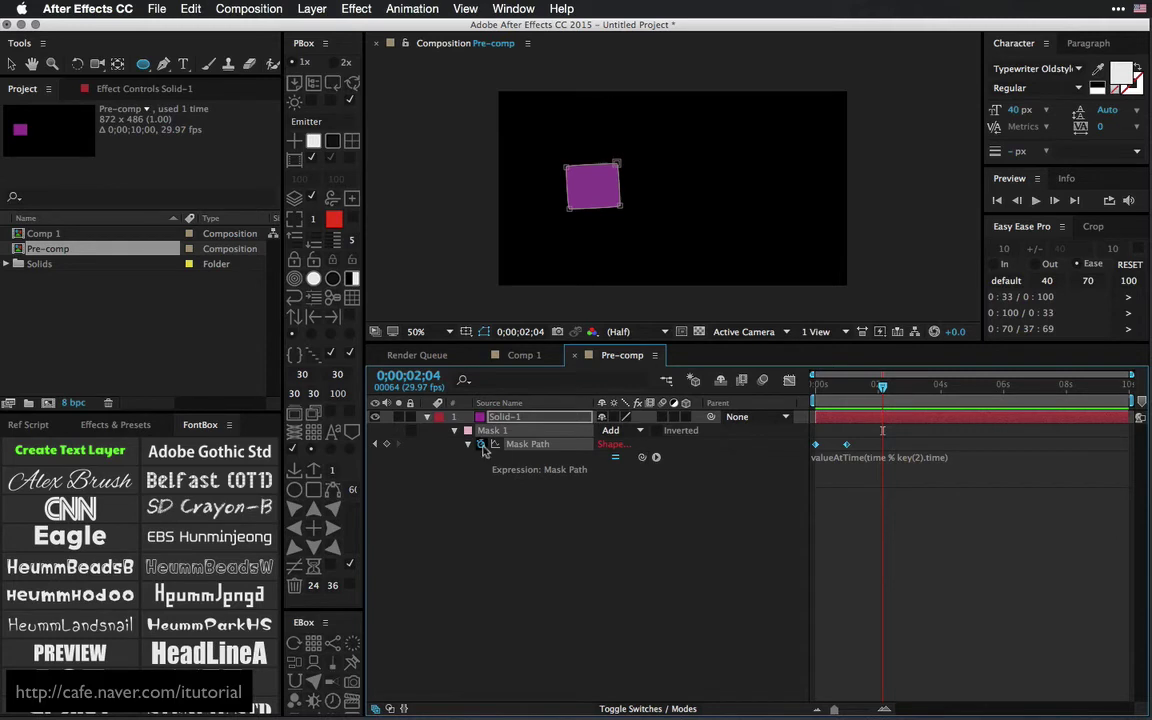
- Remove the Mask Path expression, then add a loopOut() expression to the Pre-comp's Time Remap in Comp 1
alt+click(481, 444)
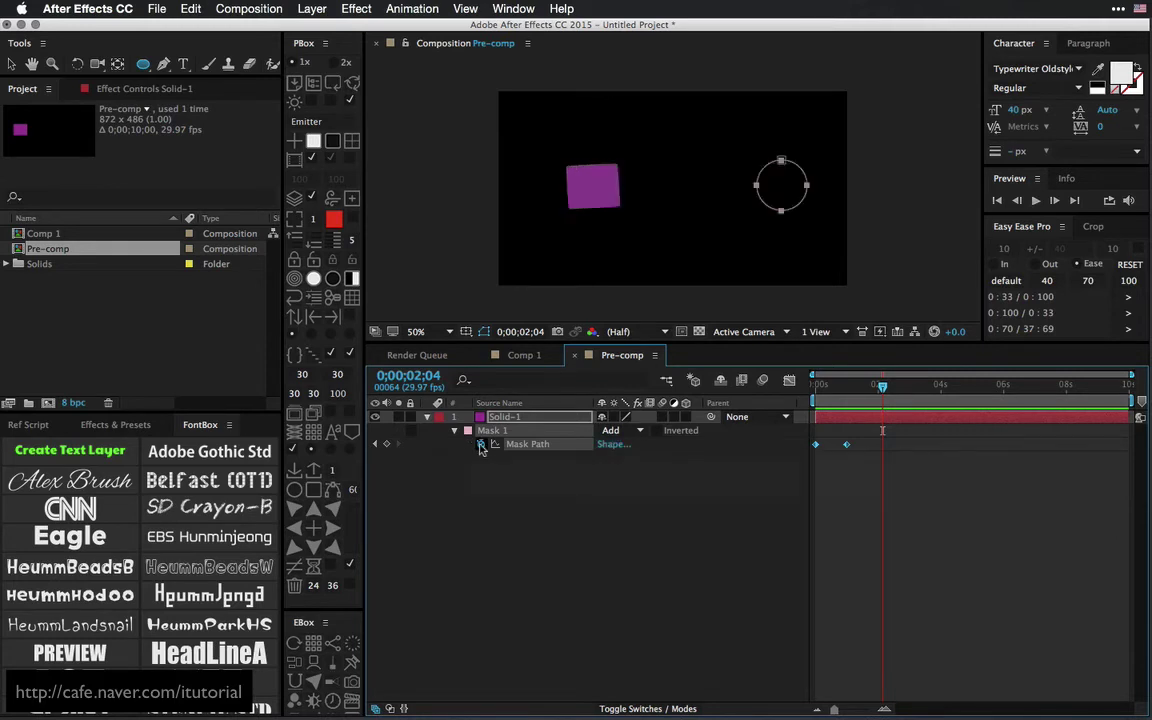
click(524, 355)
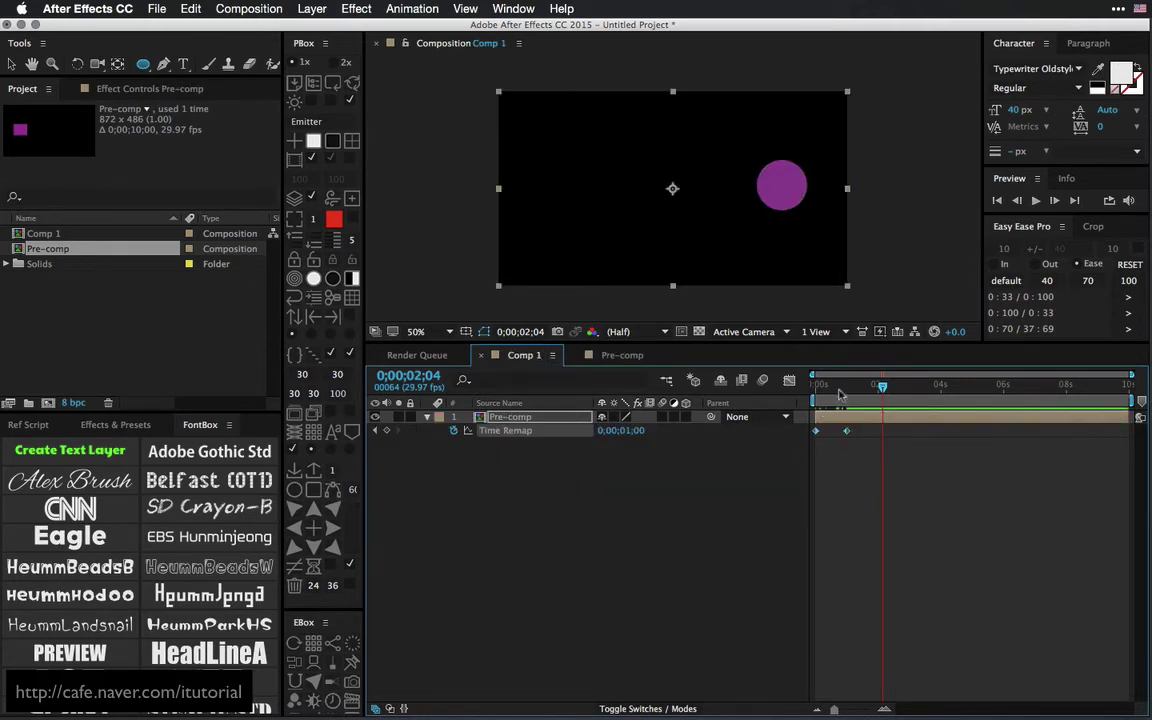
alt+click(453, 431)
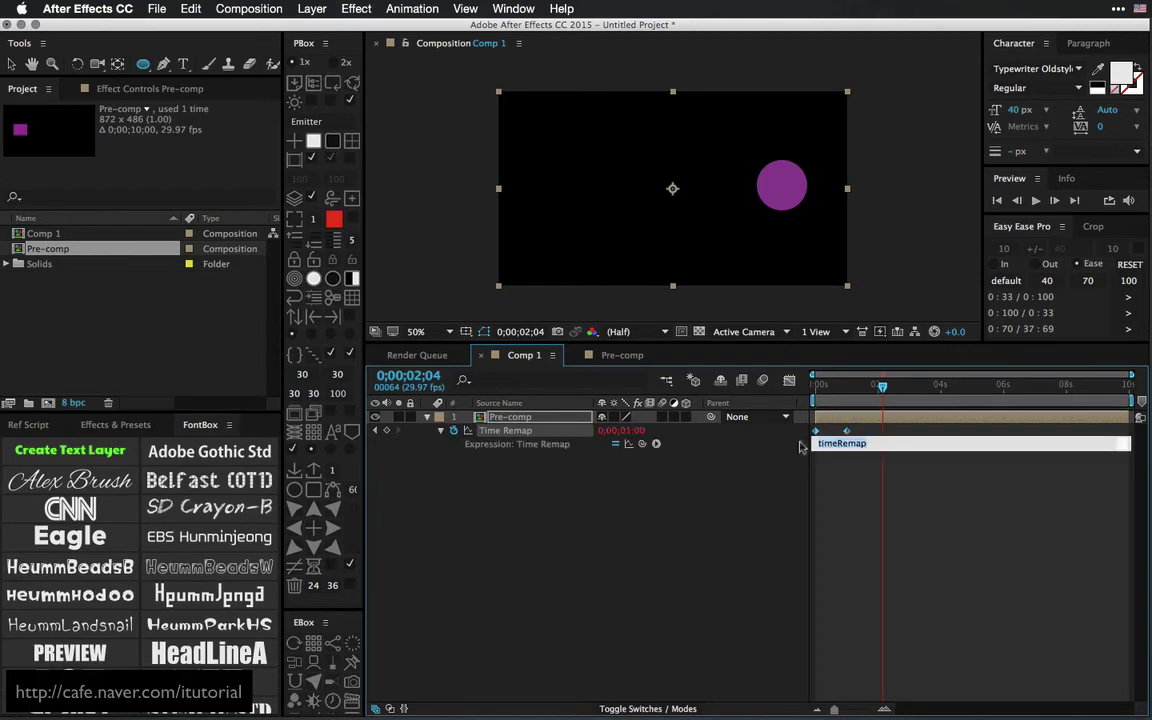
text(loopOut()
click(740, 480)
- Preview the looping animation, then reopen the loopOut() expression with the cursor inside the parentheses
key(space)
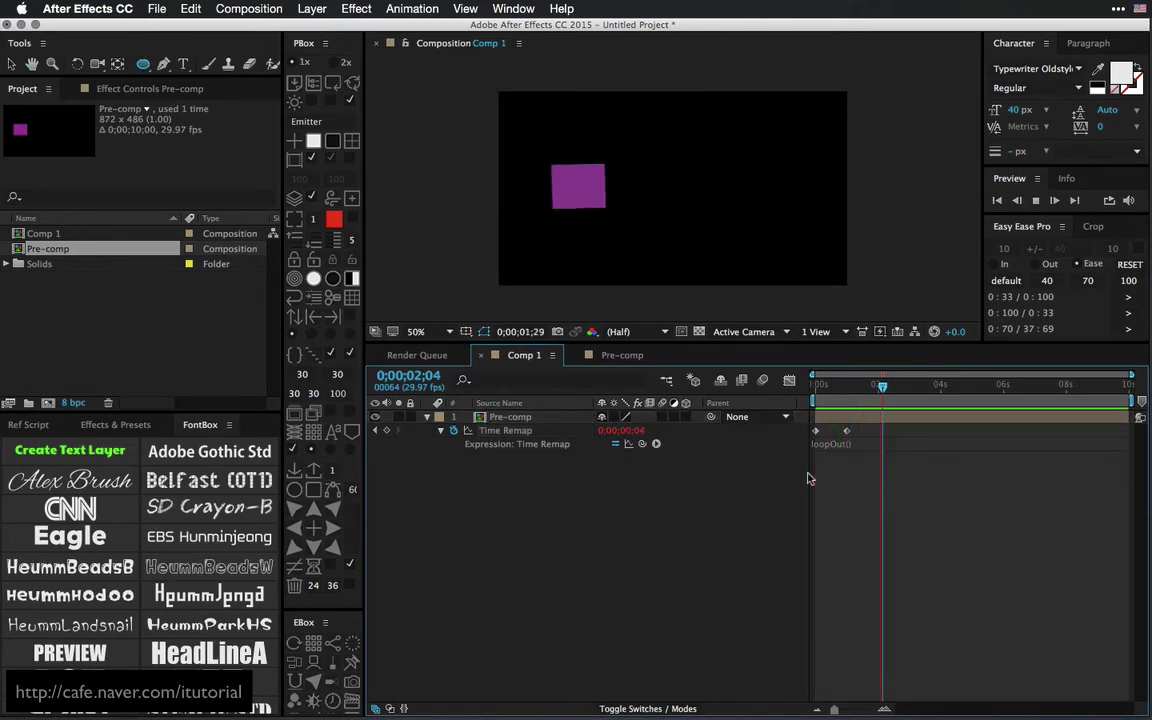
key(space)
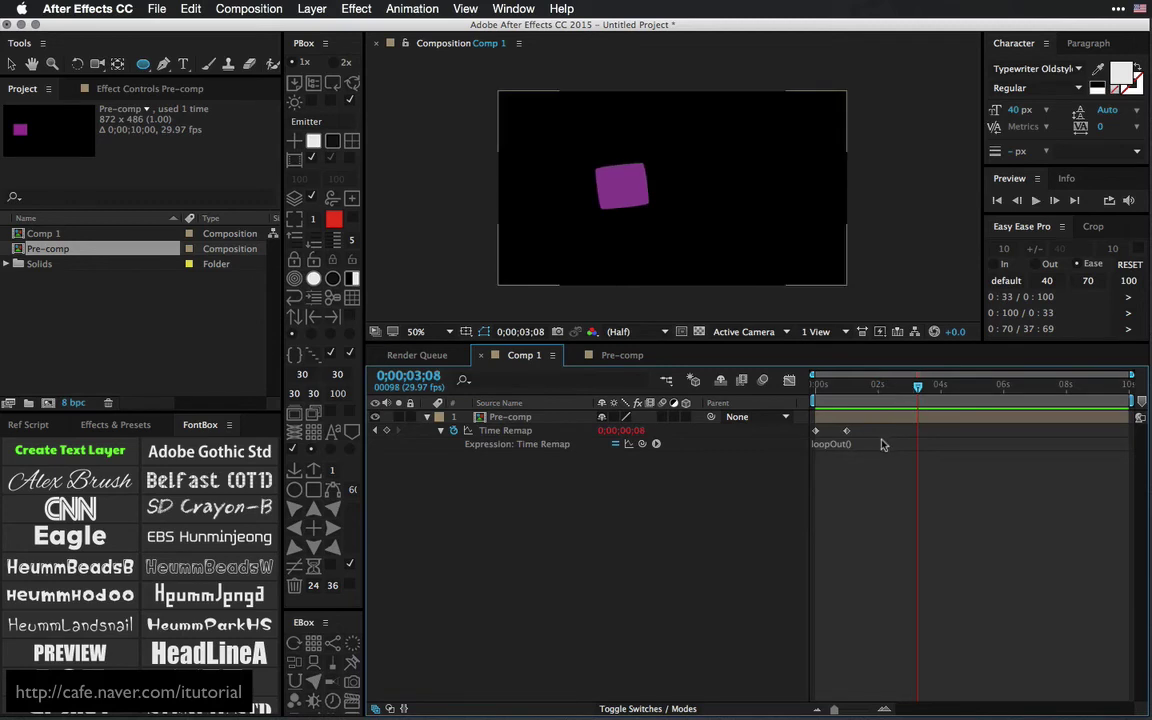
click(866, 443)
click(856, 443)
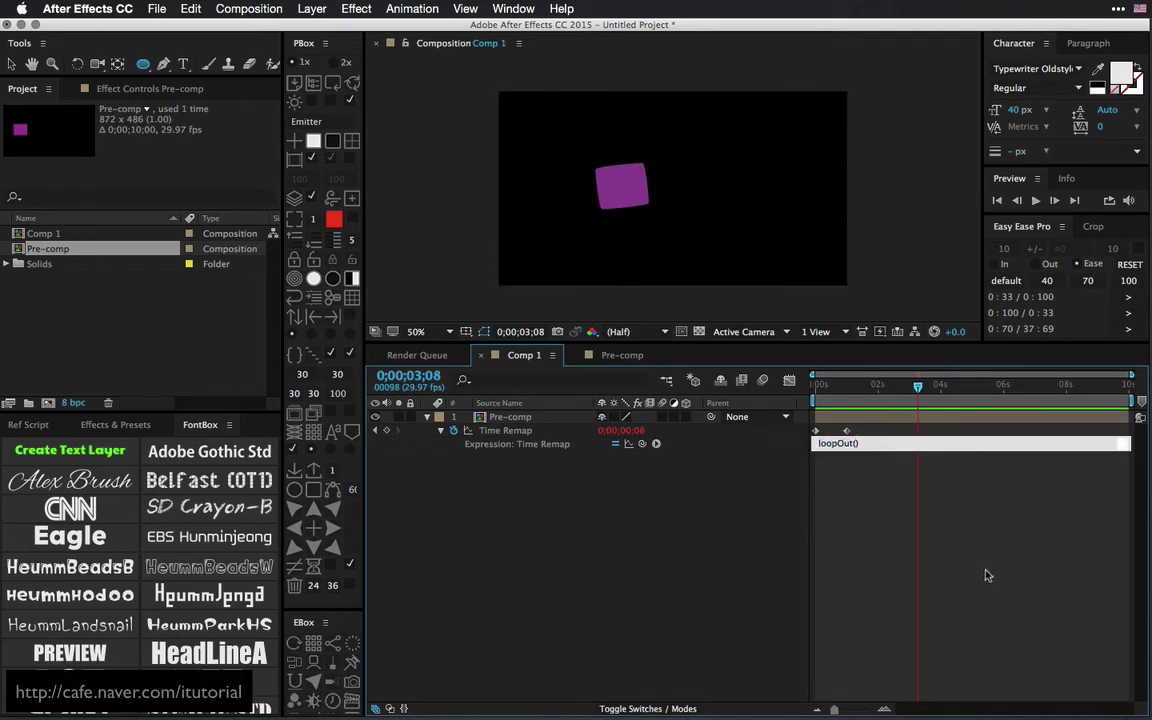
- Change the Time Remap expression to loopOut("pingpong") and preview the back-and-forth loop
text(")
text(pingpong")
click(824, 614)
key(space)
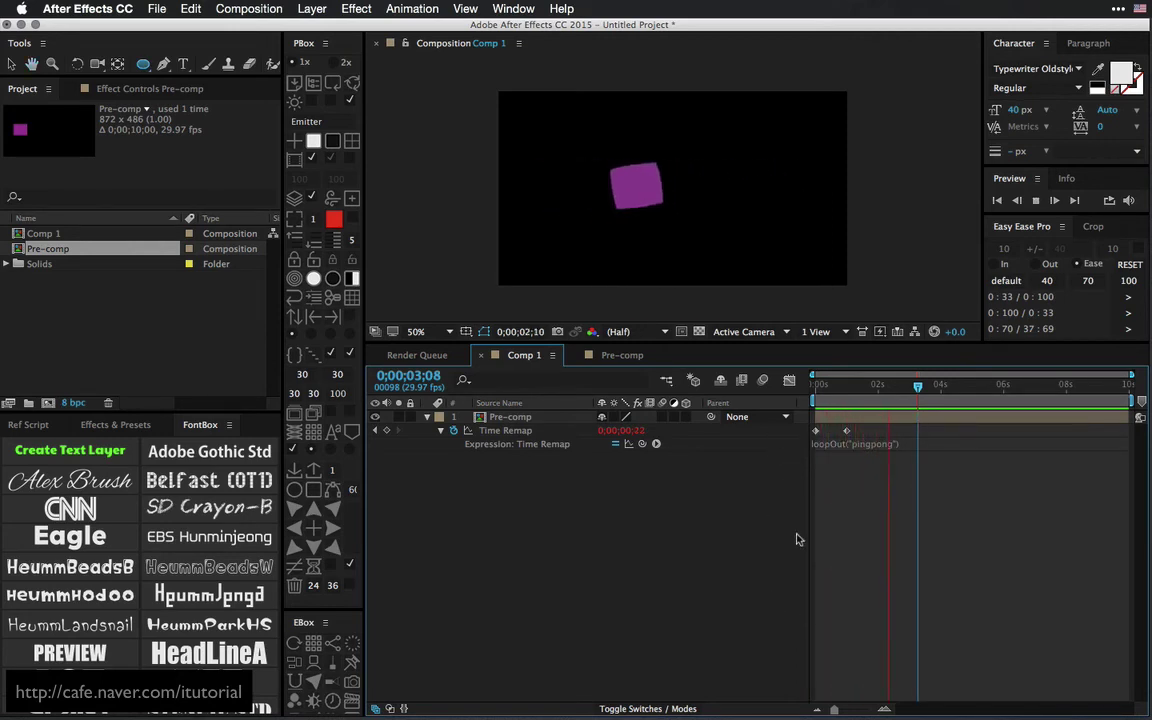
click(798, 416)
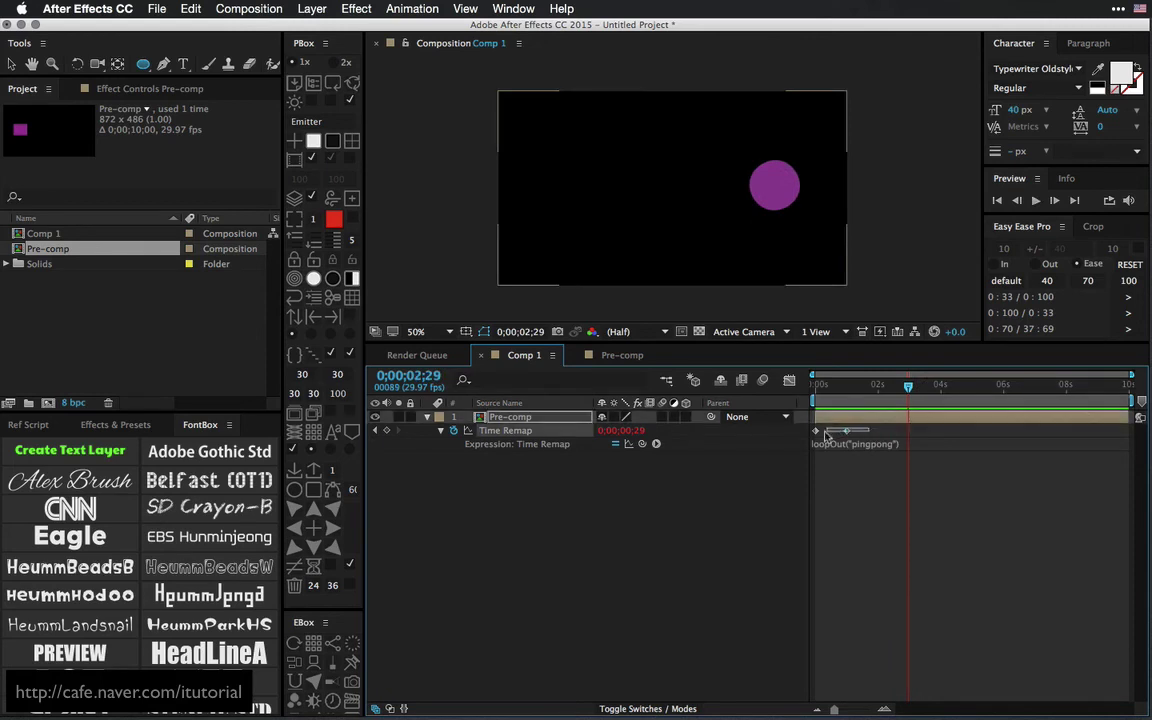
- Shift both Time Remap keyframes slightly later and preview the pingpong loop again
drag(816, 431, 840, 431)
key(space)
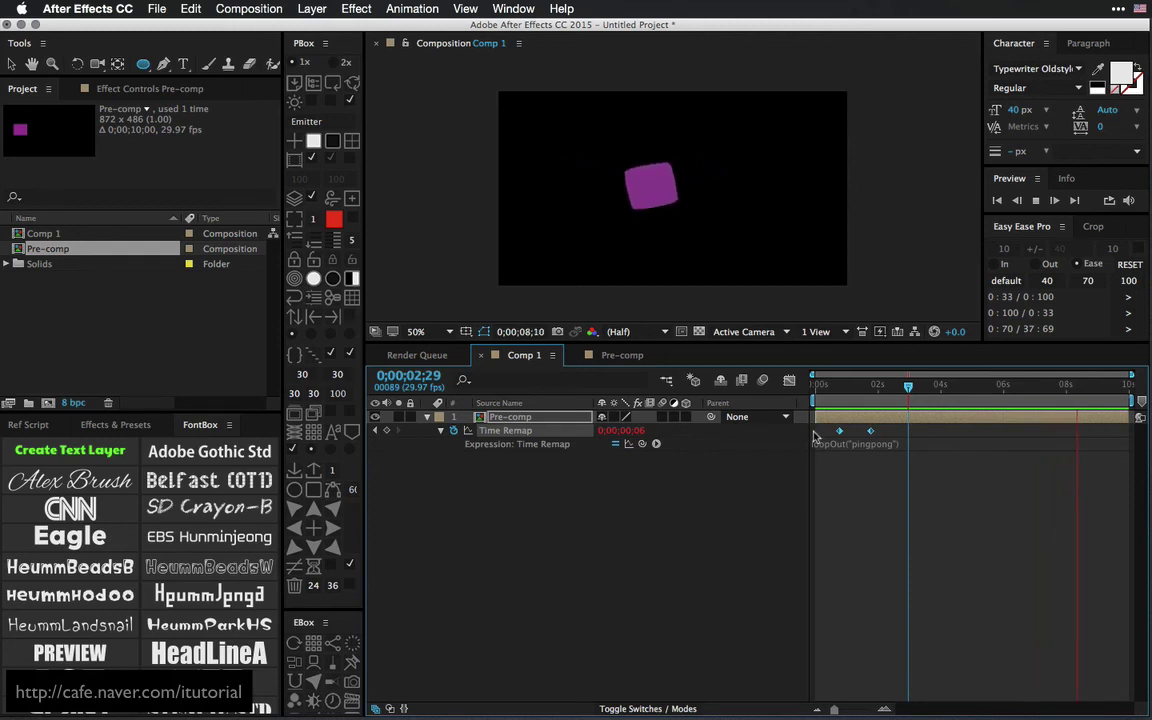
key(space)
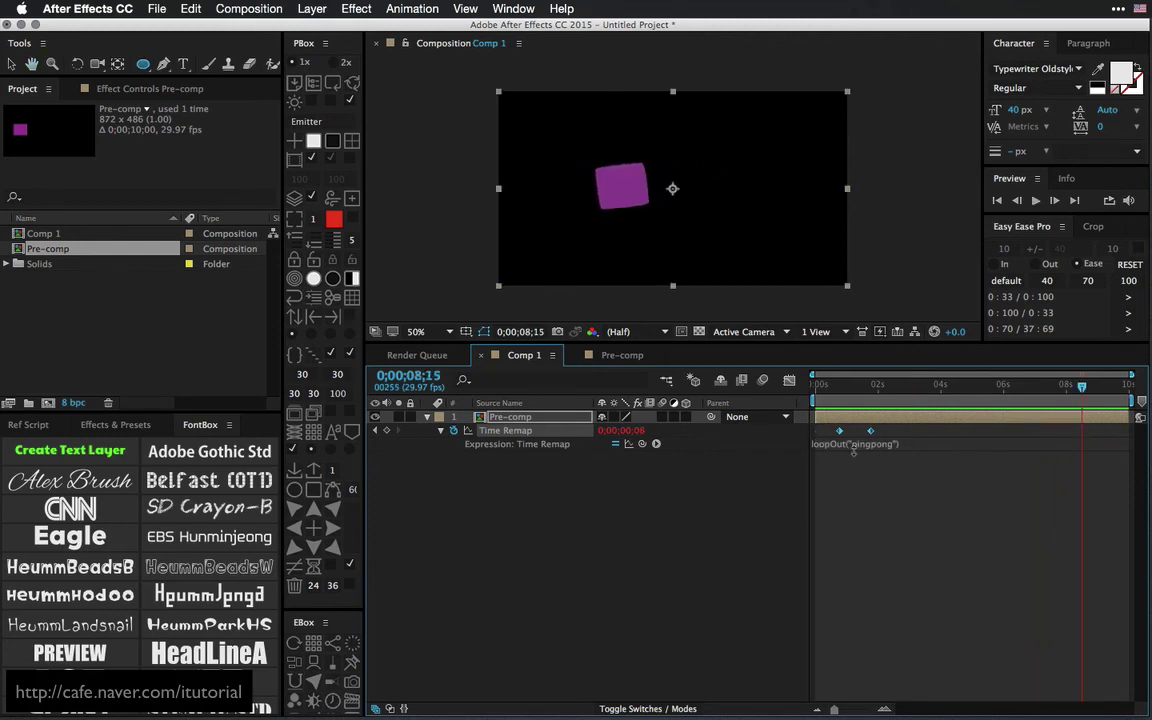
click(602, 543)
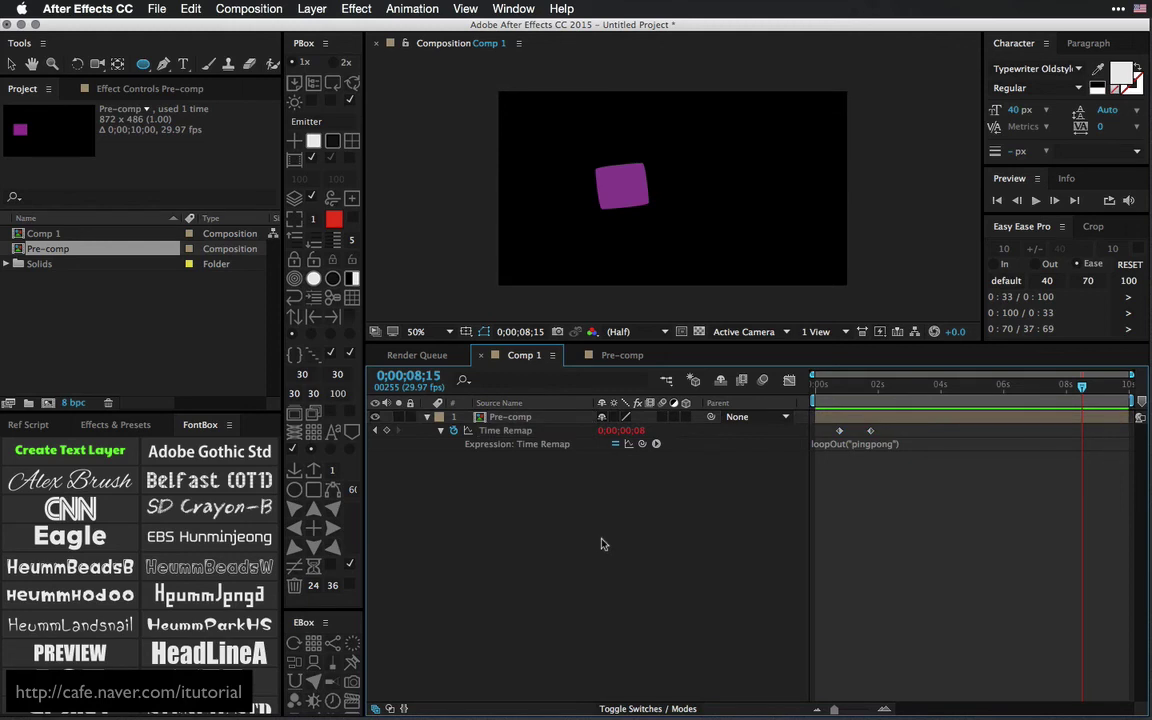